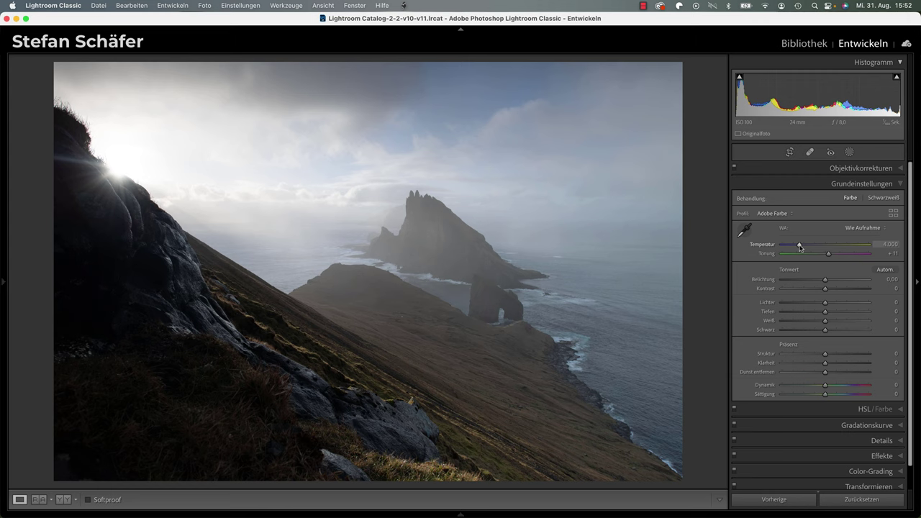
# Warm the temperature to 4,893, raise highlights to +20, and turn on clipping warnings.
pyautogui.moveTo(800, 247); pyautogui.dragTo(811, 247)
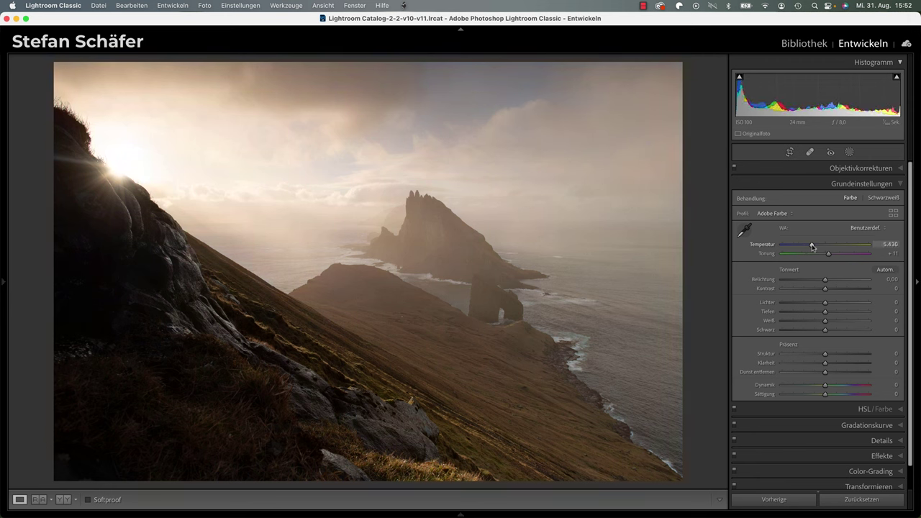
pyautogui.moveTo(811, 248); pyautogui.dragTo(806, 248)
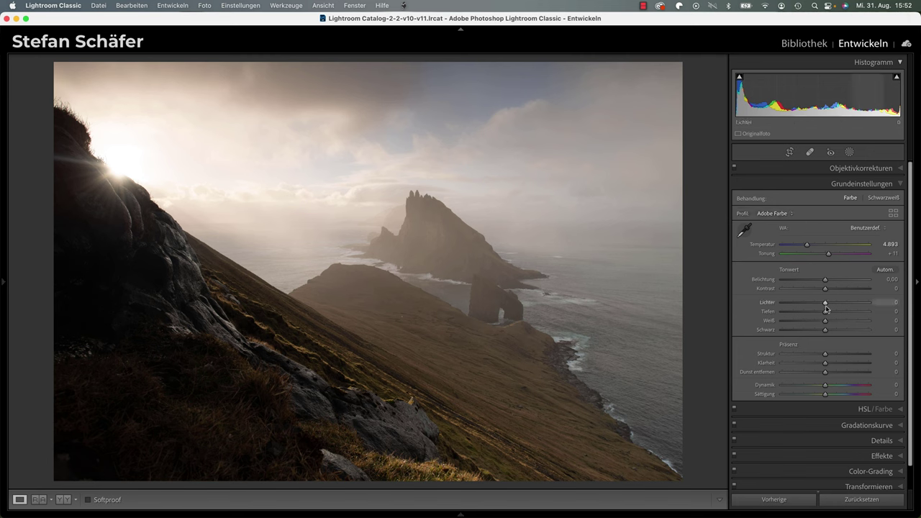
pyautogui.moveTo(827, 304); pyautogui.dragTo(835, 303)
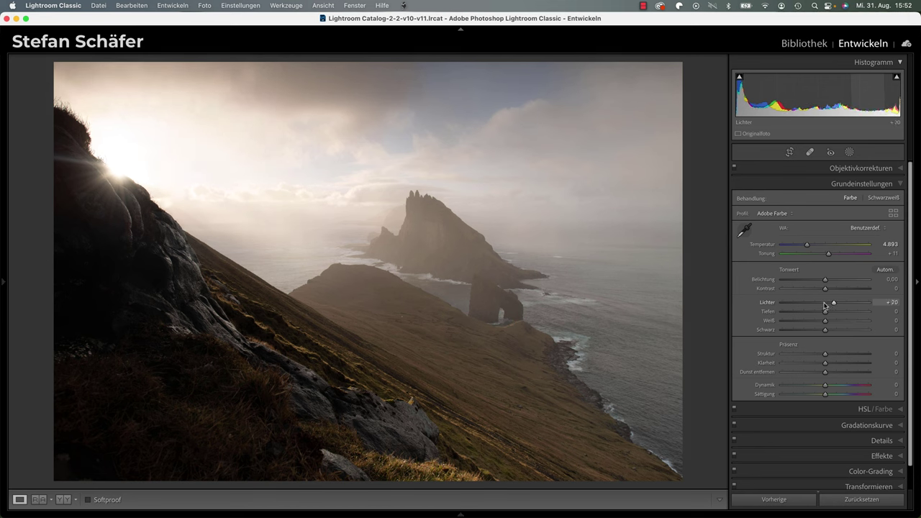
pyautogui.scroll(-1, 816, 306)
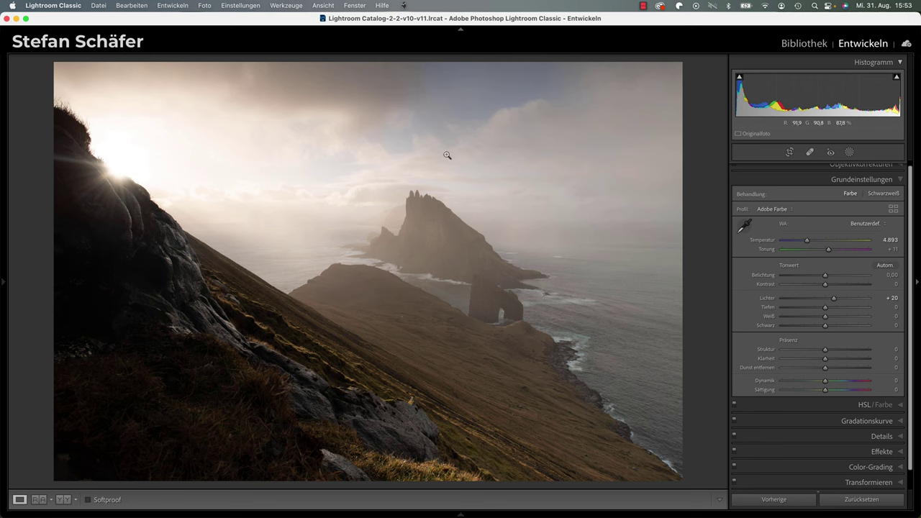
pyautogui.press('j')
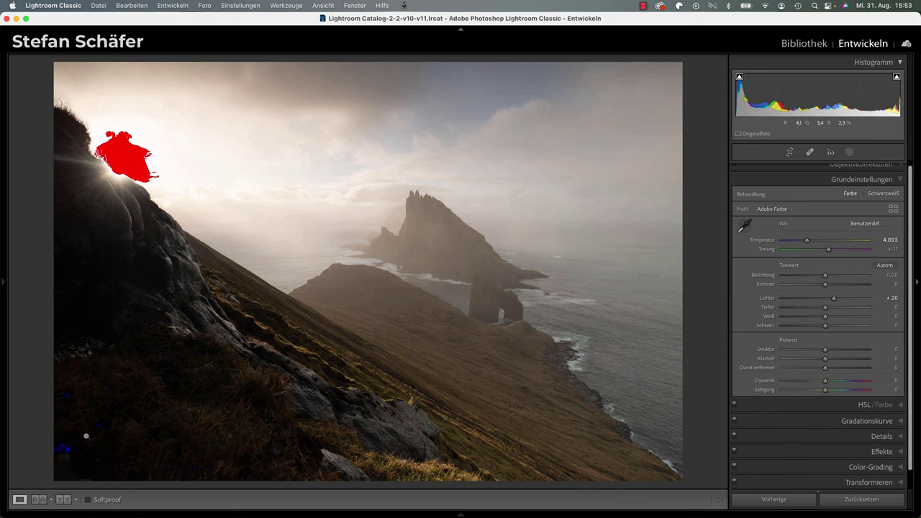
# Hide clipping warnings, lift shadows to +44, and set dehaze −5 and clarity −10.
pyautogui.press('j')
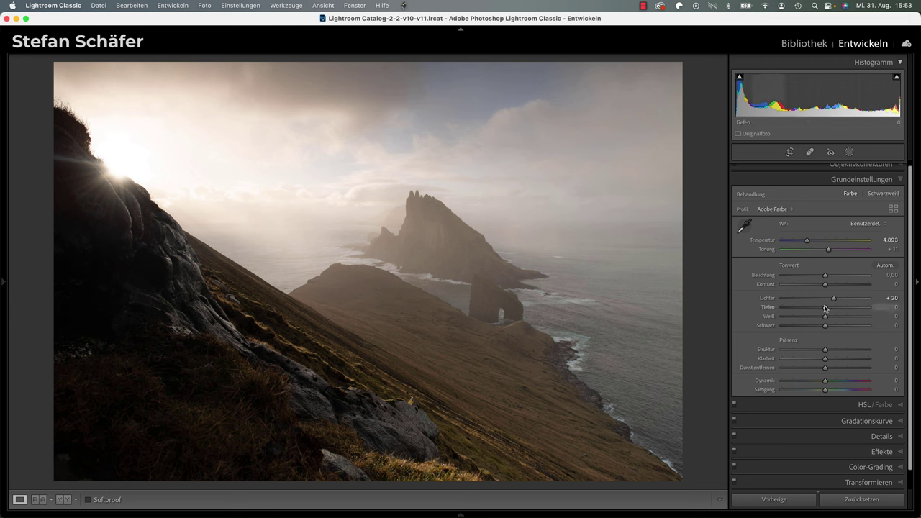
pyautogui.moveTo(828, 308); pyautogui.dragTo(845, 307)
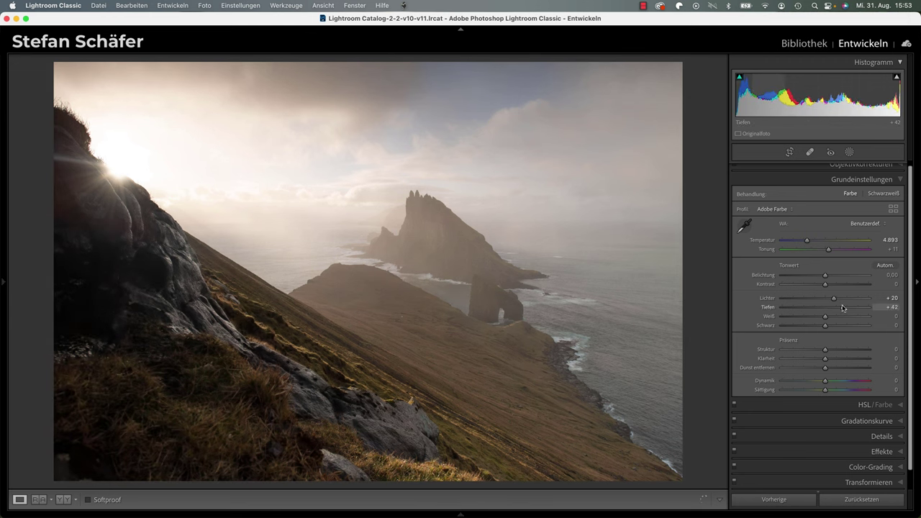
pyautogui.moveTo(845, 307); pyautogui.dragTo(843, 307)
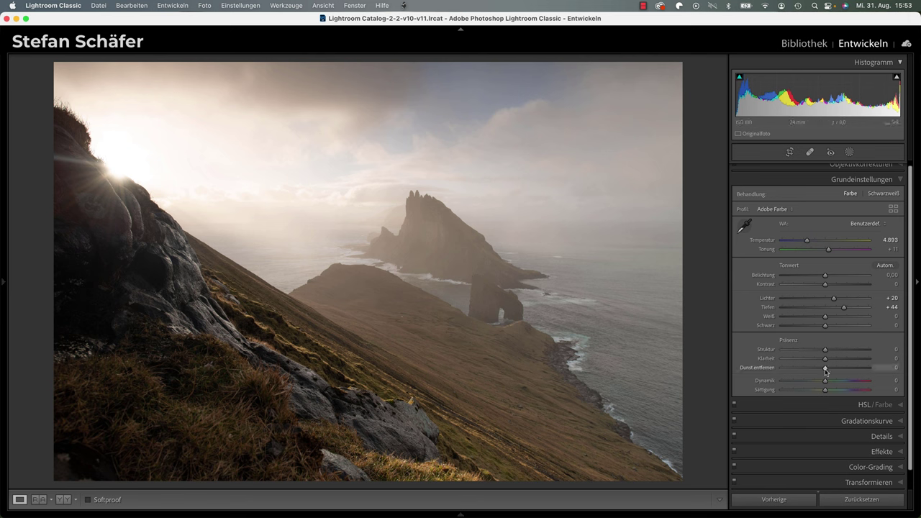
pyautogui.moveTo(824, 371); pyautogui.dragTo(823, 371)
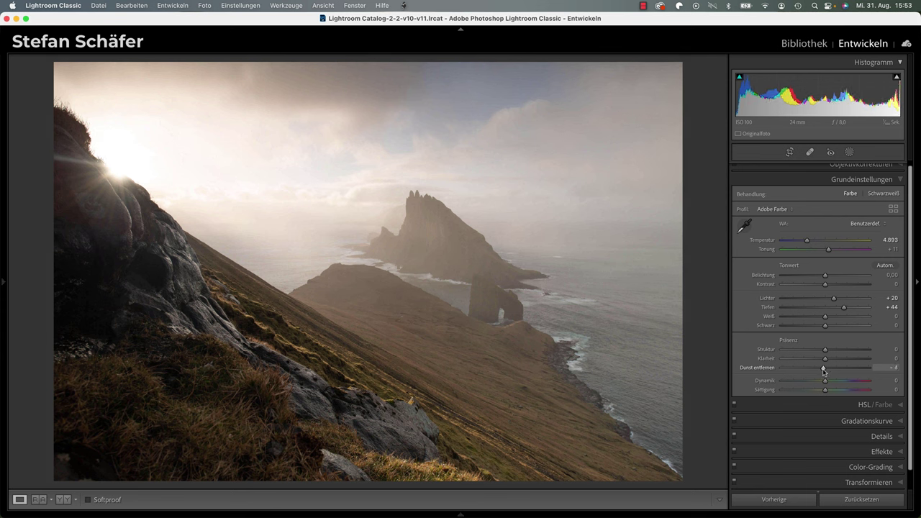
pyautogui.moveTo(825, 361); pyautogui.dragTo(824, 361)
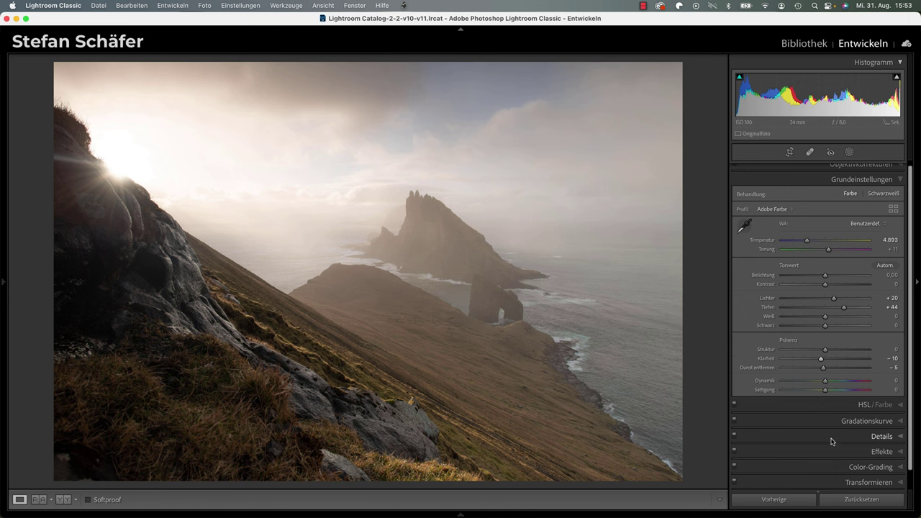
pyautogui.scroll(-1, 831, 442)
# In Calibration, set red primary hue to +9 and blue primary saturation to +50.
pyautogui.click(865, 476)
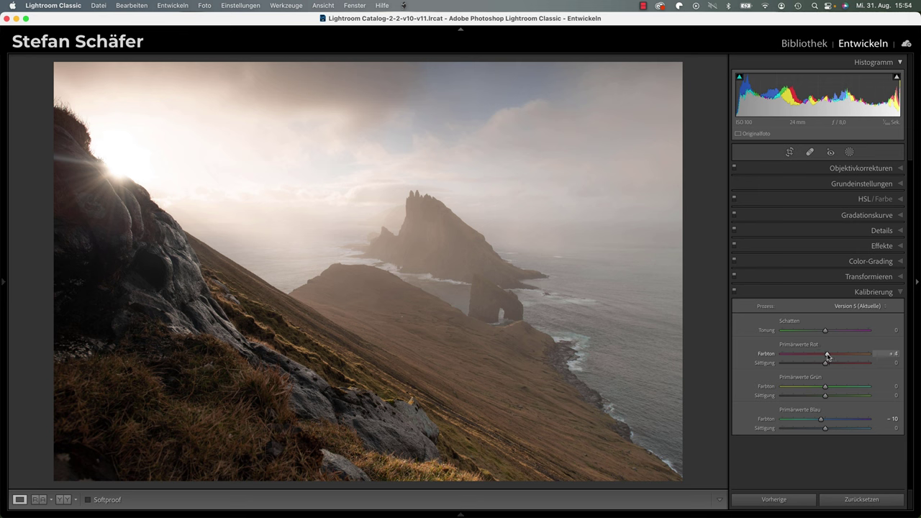
pyautogui.moveTo(829, 355); pyautogui.dragTo(830, 355)
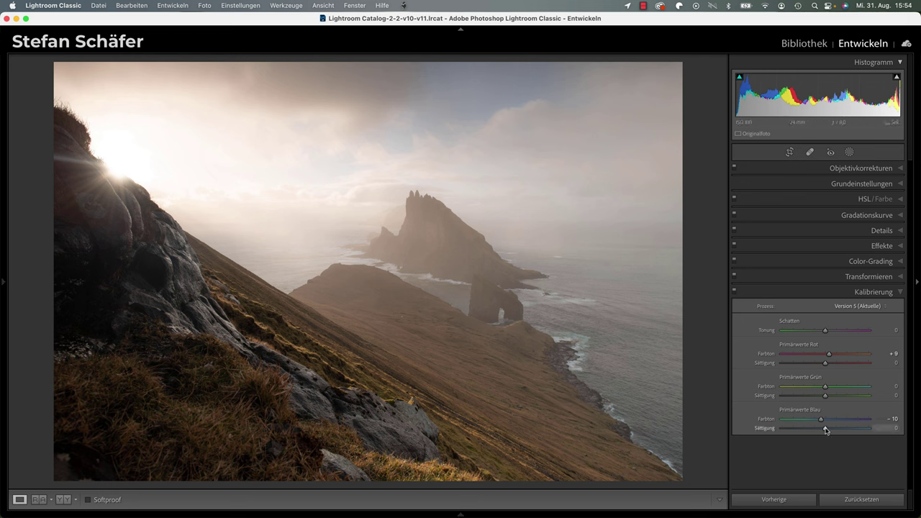
pyautogui.moveTo(826, 429); pyautogui.dragTo(866, 431)
pyautogui.moveTo(866, 430); pyautogui.dragTo(882, 430)
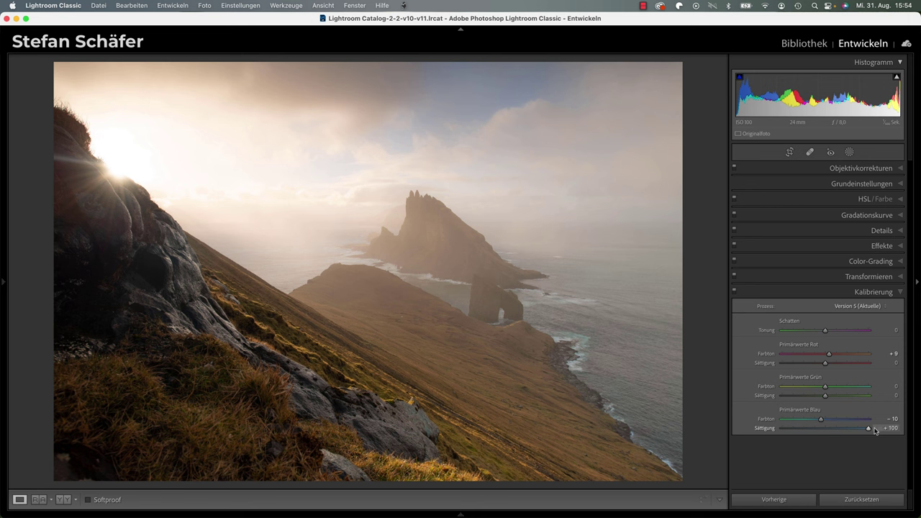
pyautogui.moveTo(869, 430); pyautogui.dragTo(846, 429)
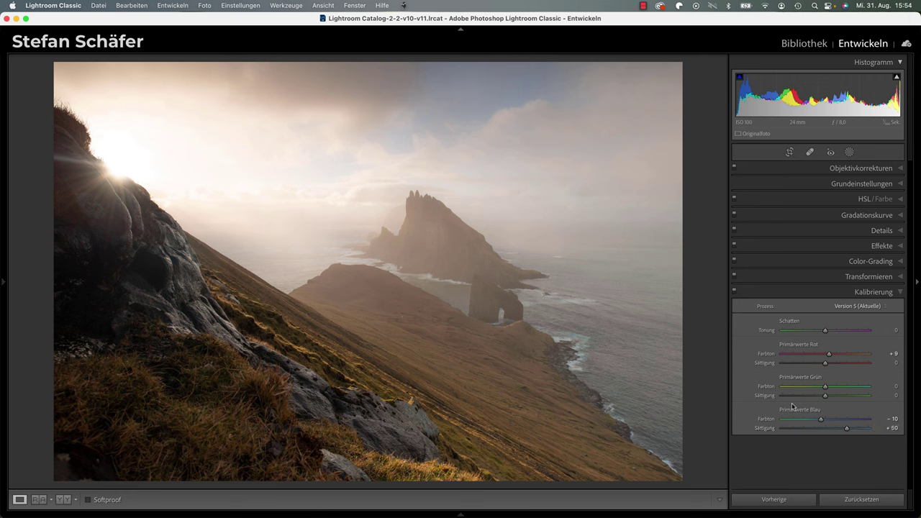
# In Detail, set sharpening amount to 80 and masking to 40 using the Alt preview.
pyautogui.click(871, 230)
pyautogui.moveTo(804, 345)
pyautogui.mouseDown()
pyautogui.moveTo(828, 346)
pyautogui.moveTo(791, 355)
pyautogui.mouseUp()
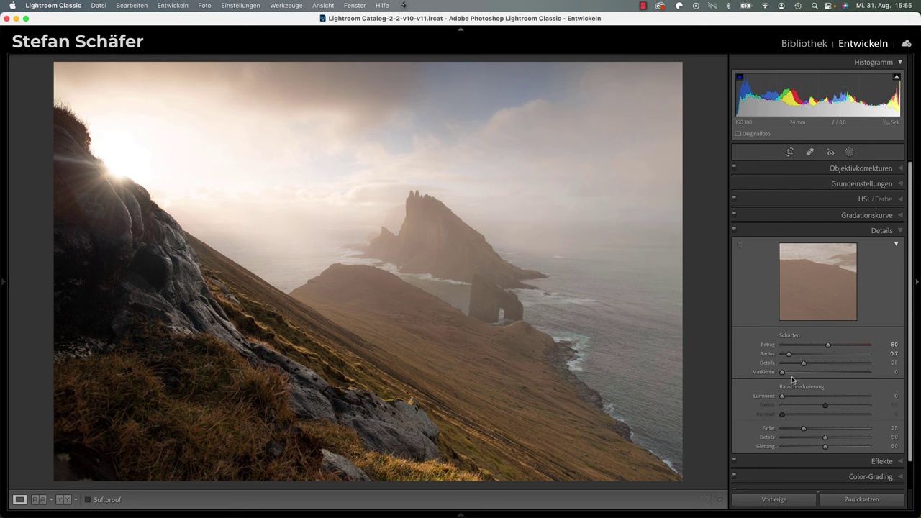
pyautogui.press('alt')
pyautogui.moveTo(782, 374); pyautogui.dragTo(817, 375)
pyautogui.click(850, 153)
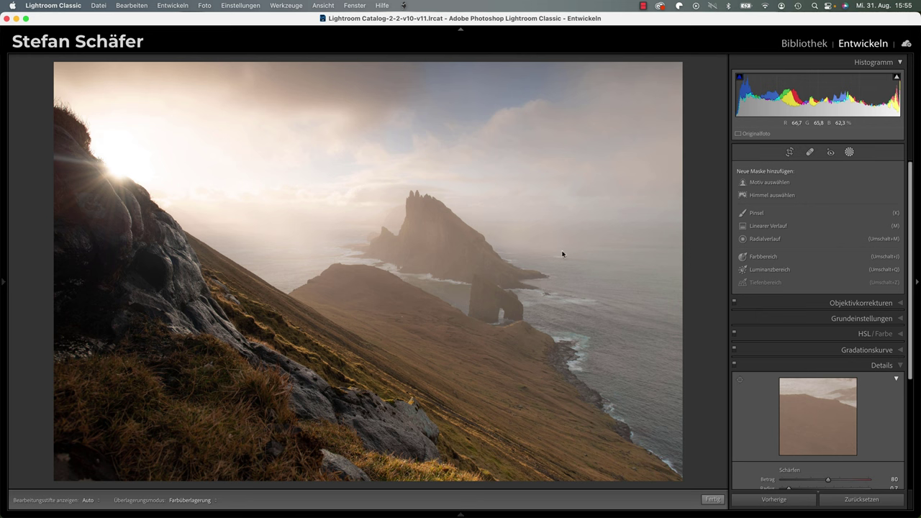
# Create a Select Sky mask and intersect it with a linear gradient.
pyautogui.click(778, 195)
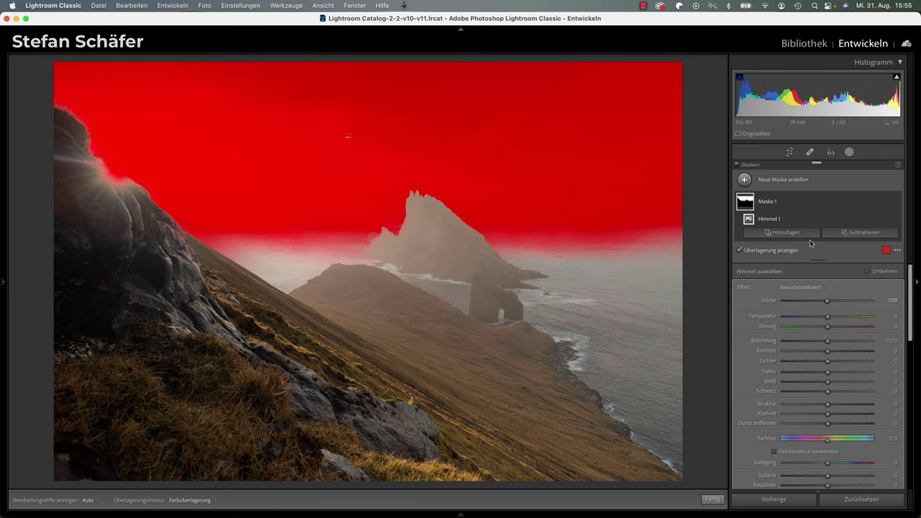
pyautogui.press('alt')
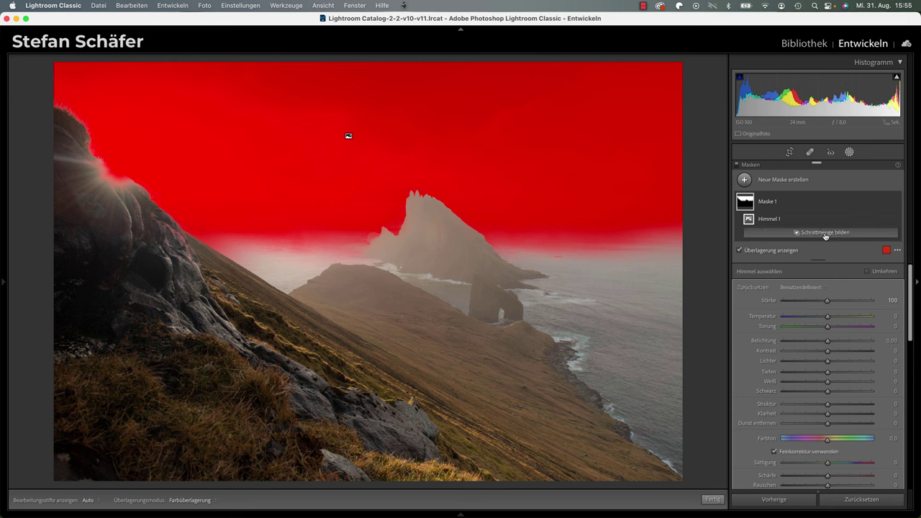
pyautogui.keyDown('alt'); pyautogui.click(825, 234); pyautogui.keyUp('alt')
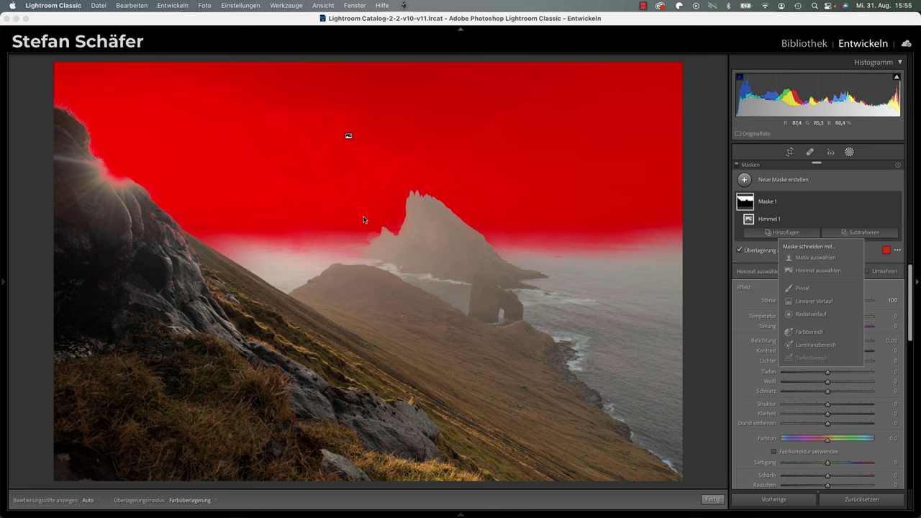
pyautogui.click(816, 302)
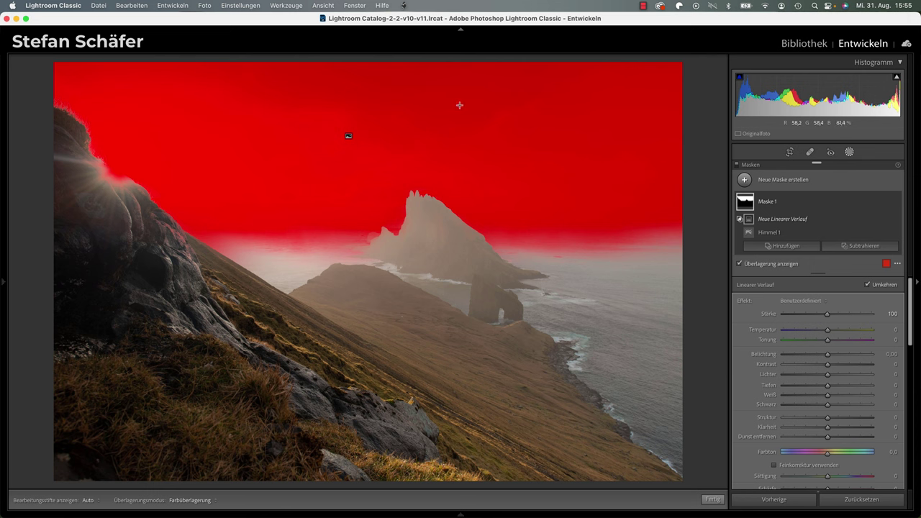
# Lay the gradient diagonally over the sky; set exposure −0.53, contrast 20, whites 32, blacks −18.
pyautogui.moveTo(460, 98)
pyautogui.mouseDown()
pyautogui.moveTo(371, 281)
pyautogui.moveTo(377, 295)
pyautogui.moveTo(386, 276)
pyautogui.mouseUp()
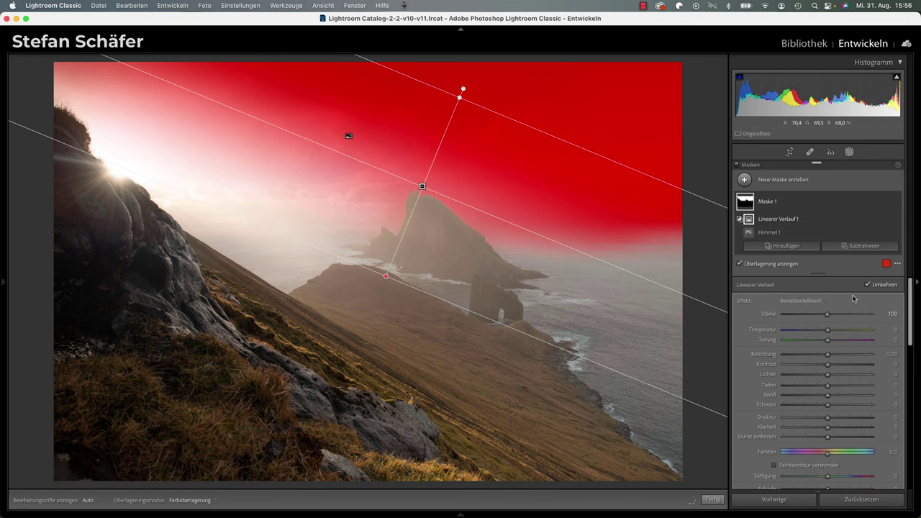
pyautogui.moveTo(827, 357); pyautogui.dragTo(821, 356)
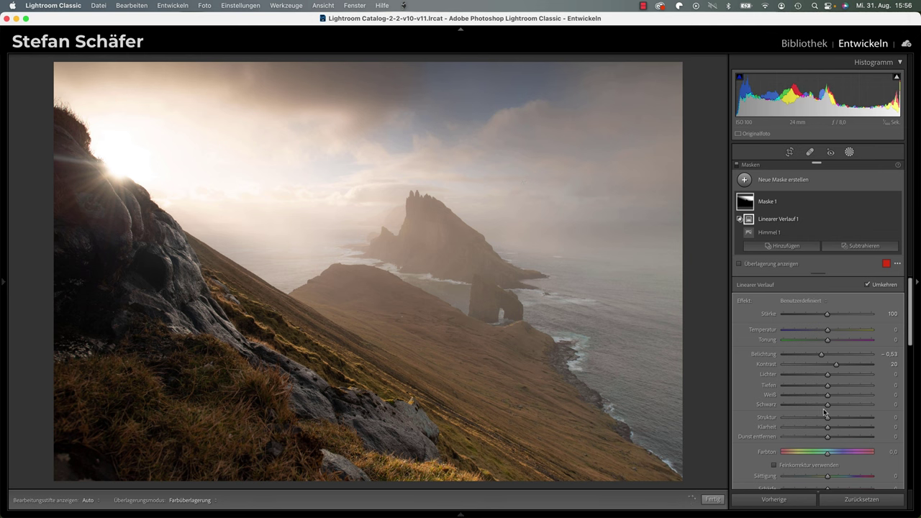
pyautogui.moveTo(827, 395); pyautogui.dragTo(844, 398)
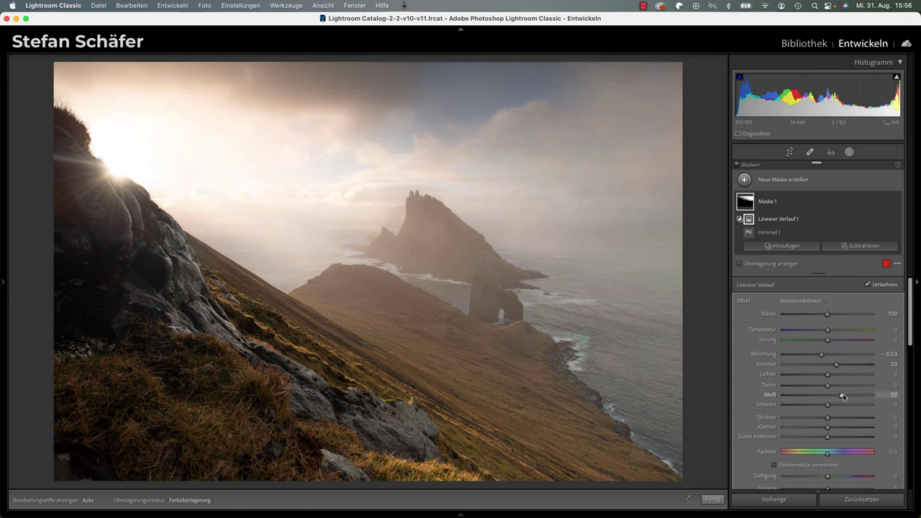
pyautogui.click(818, 405)
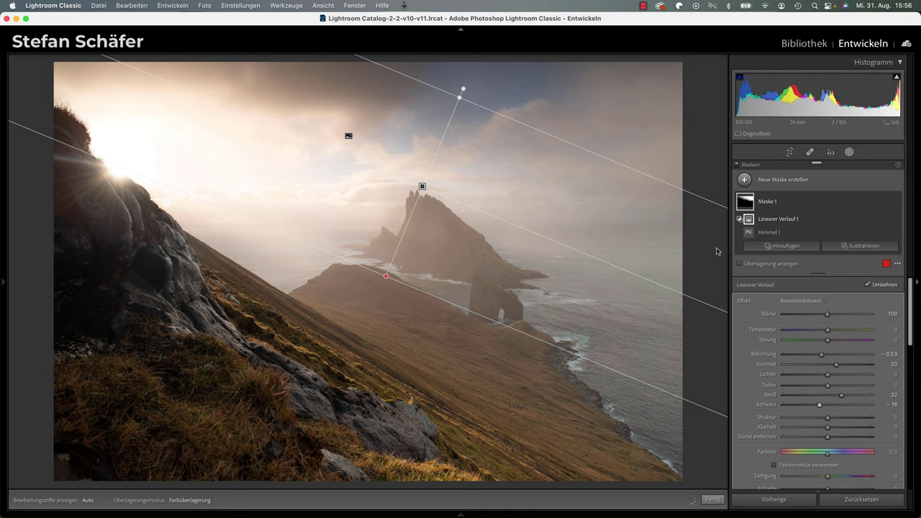
pyautogui.click(736, 165)
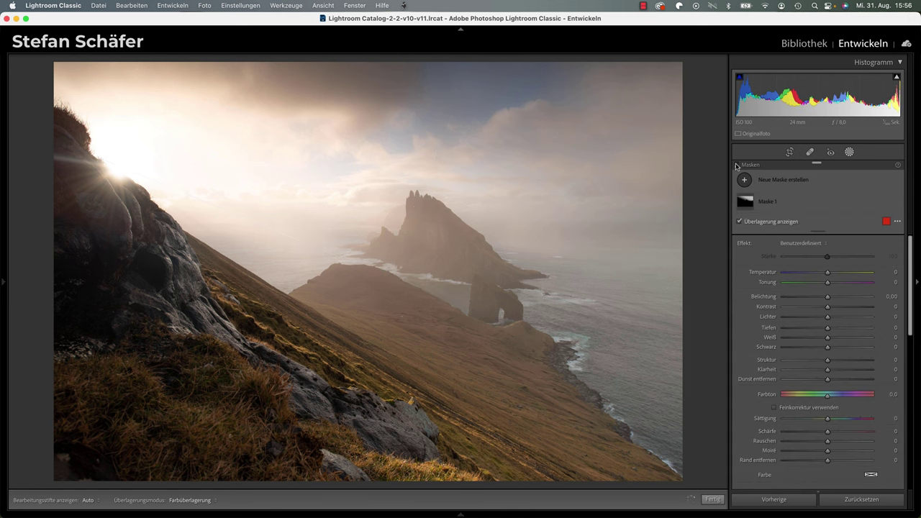
# Add a second linear gradient mask over the lower foreground slope.
pyautogui.click(736, 165)
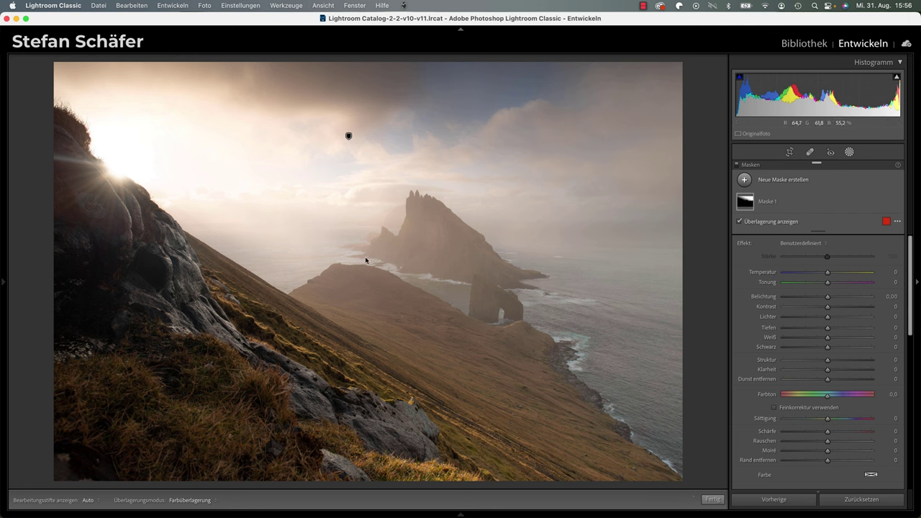
pyautogui.click(788, 179)
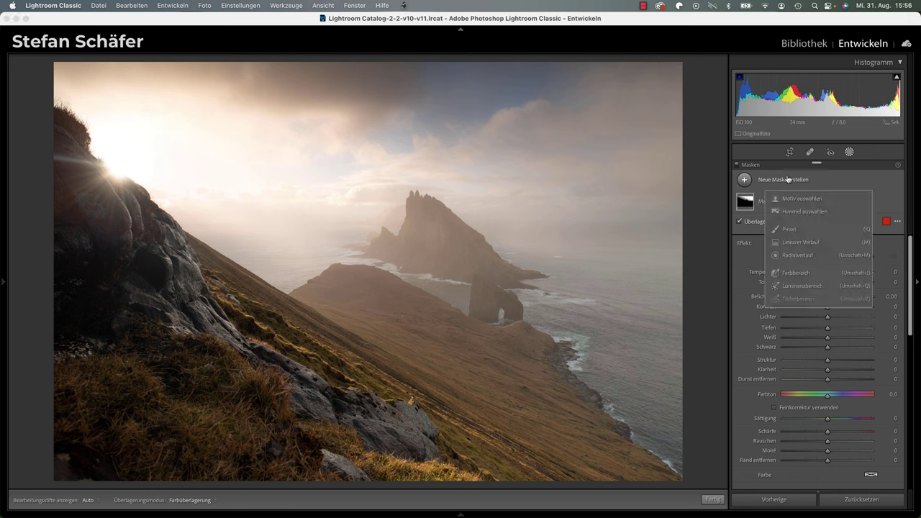
pyautogui.click(801, 242)
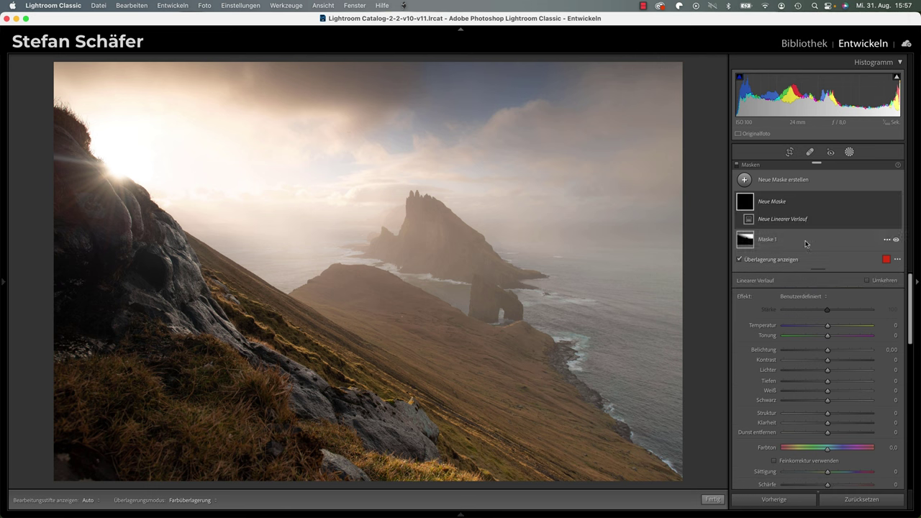
pyautogui.moveTo(414, 422); pyautogui.dragTo(430, 271)
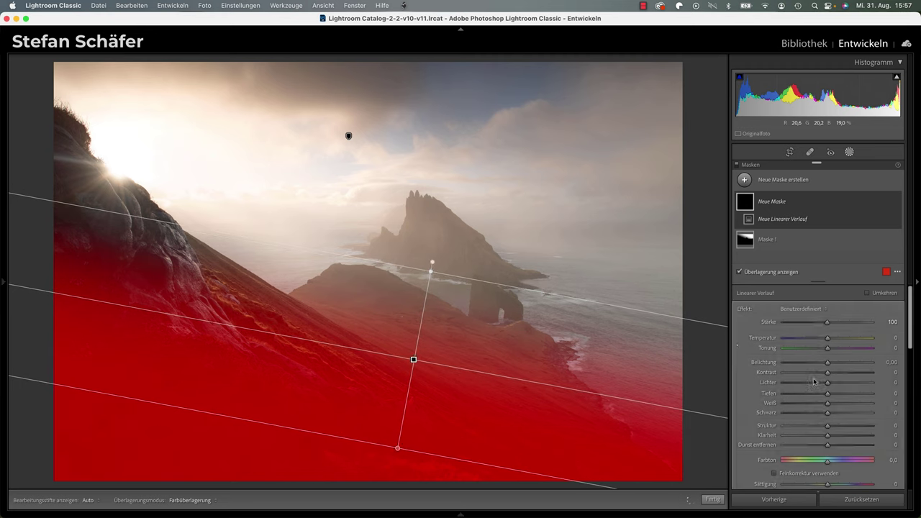
# Give the foreground gradient shadows 24, contrast 16, clarity 11 and dehaze 9.
pyautogui.moveTo(829, 396); pyautogui.dragTo(838, 392)
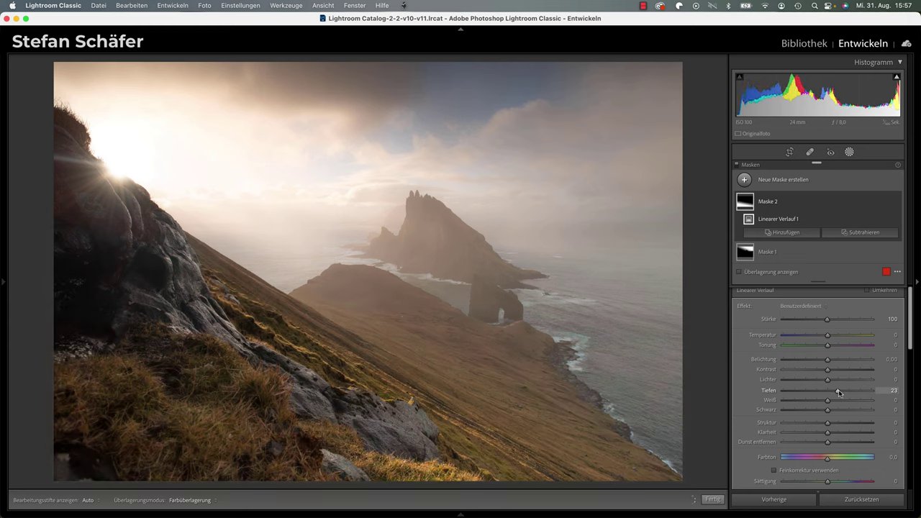
pyautogui.moveTo(840, 393); pyautogui.dragTo(836, 373)
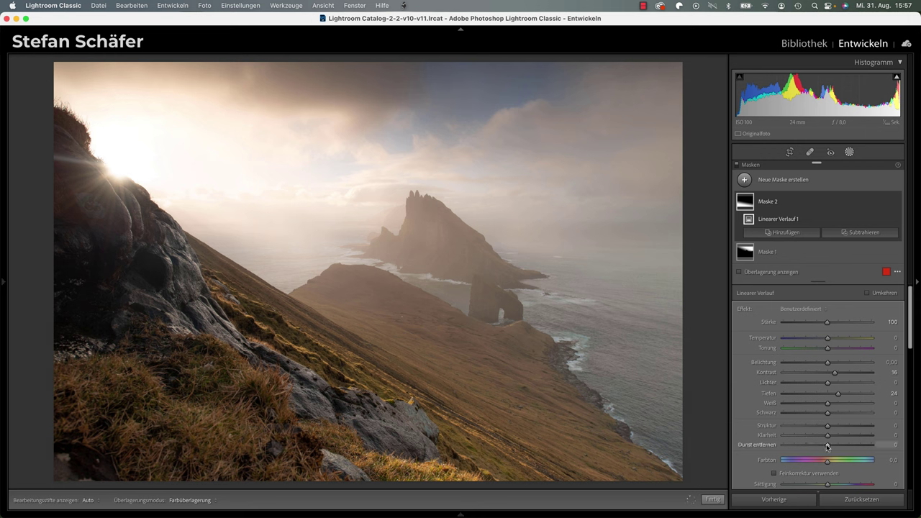
pyautogui.moveTo(829, 447); pyautogui.dragTo(830, 447)
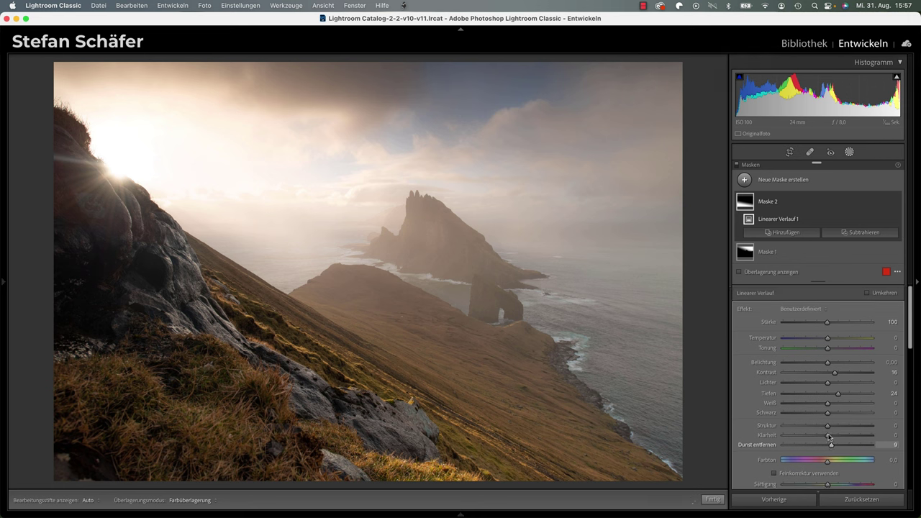
pyautogui.moveTo(829, 437); pyautogui.dragTo(833, 435)
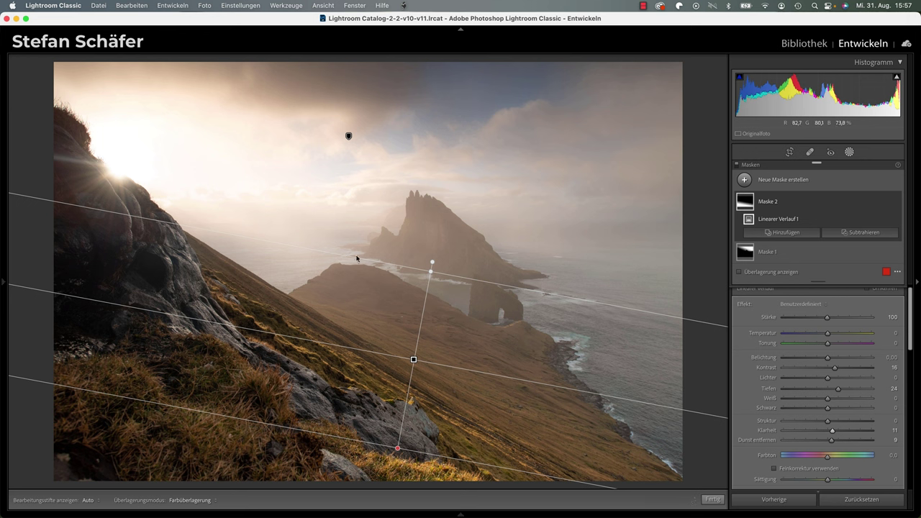
pyautogui.click(795, 179)
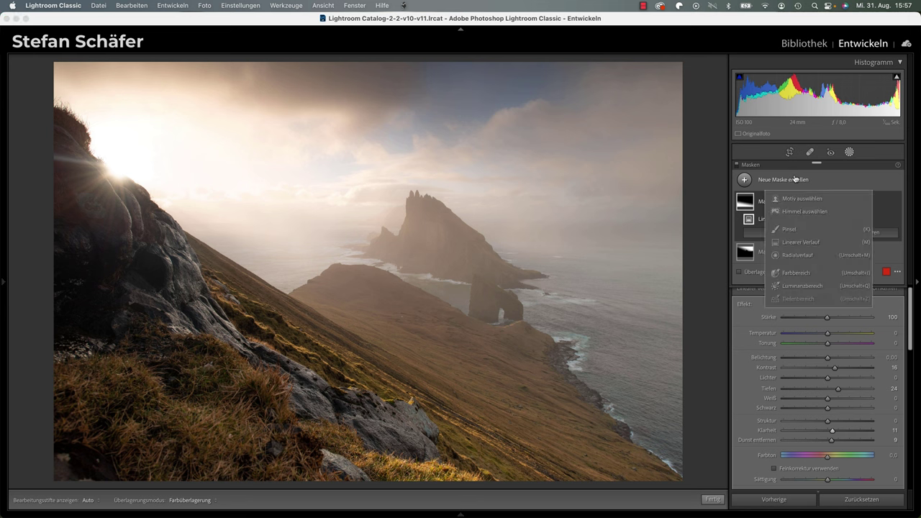
# Draw a wide radial gradient ellipse centred on the sea stacks.
pyautogui.click(798, 255)
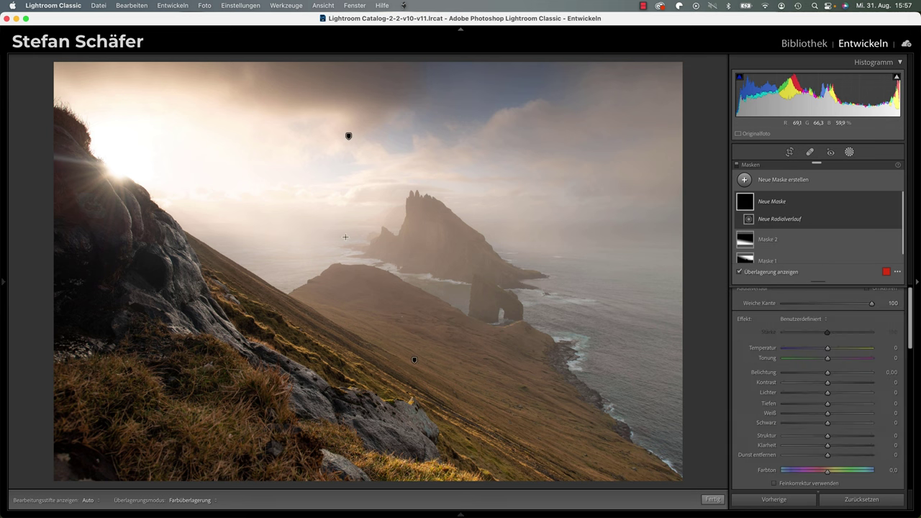
pyautogui.moveTo(342, 230)
pyautogui.mouseDown()
pyautogui.moveTo(648, 314)
pyautogui.moveTo(650, 325)
pyautogui.mouseUp()
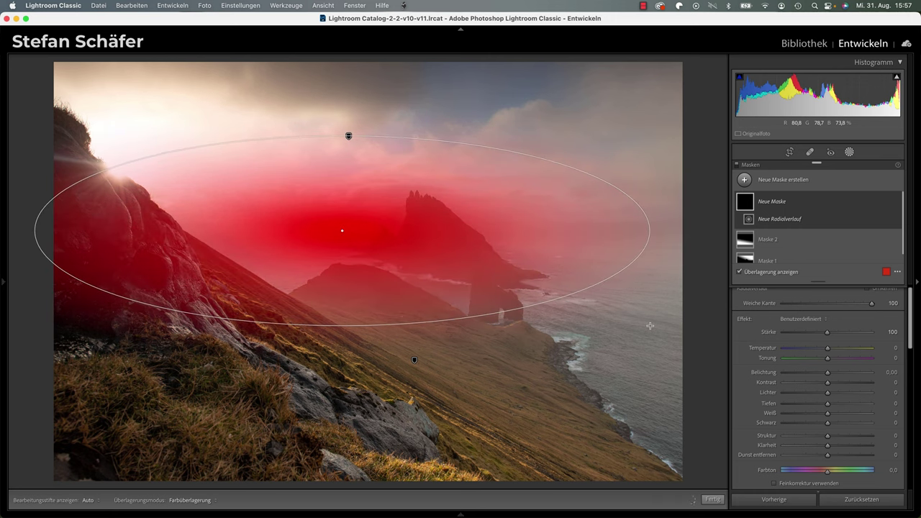
pyautogui.moveTo(344, 230); pyautogui.dragTo(495, 247)
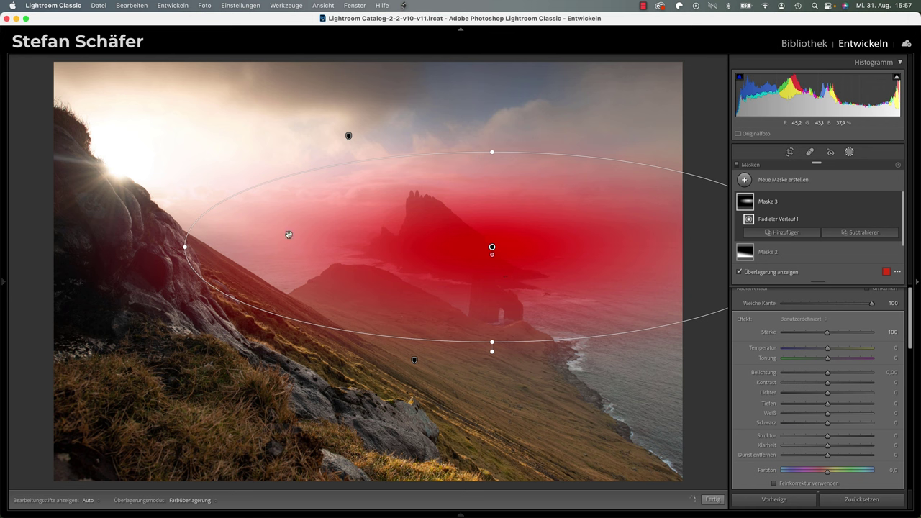
pyautogui.moveTo(185, 247); pyautogui.dragTo(124, 246)
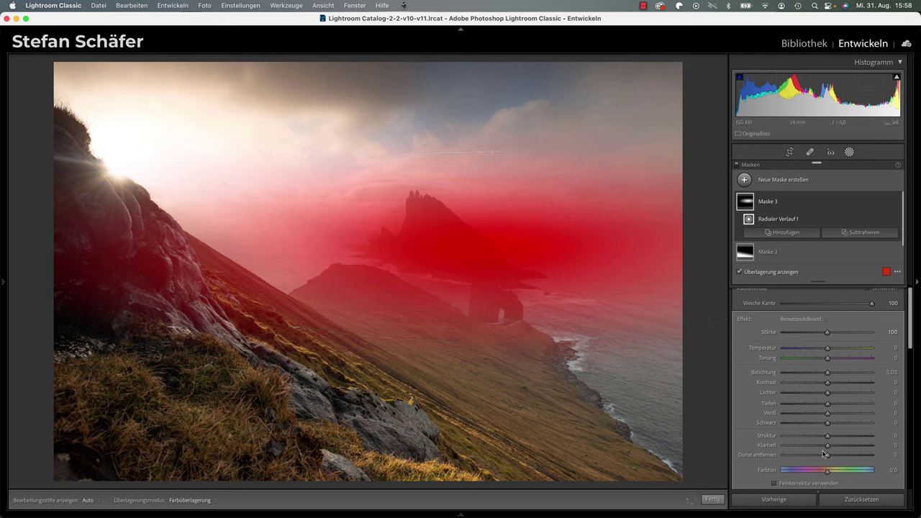
# Set the radial mask to temperature 7, exposure 0.16, contrast −10, clarity −11, dehaze −9.
pyautogui.press('o')
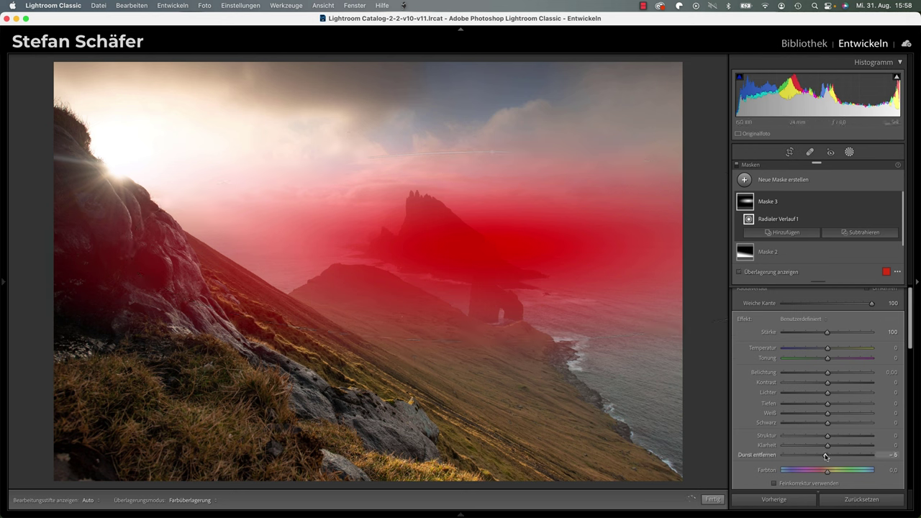
pyautogui.moveTo(824, 457); pyautogui.dragTo(824, 447)
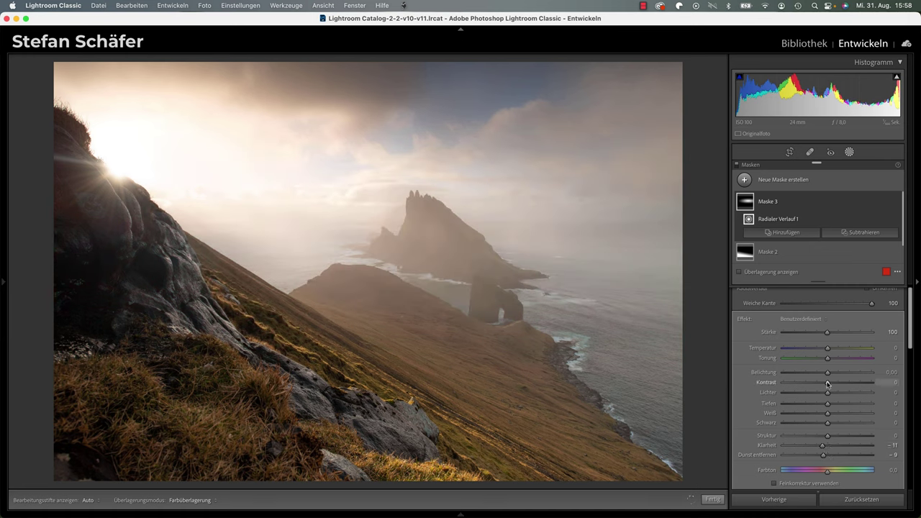
pyautogui.moveTo(826, 384); pyautogui.dragTo(830, 349)
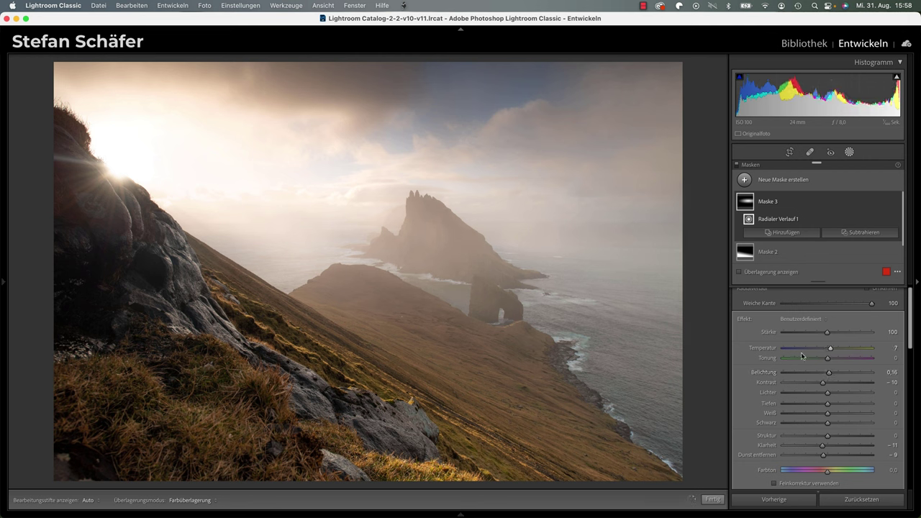
pyautogui.moveTo(407, 234)
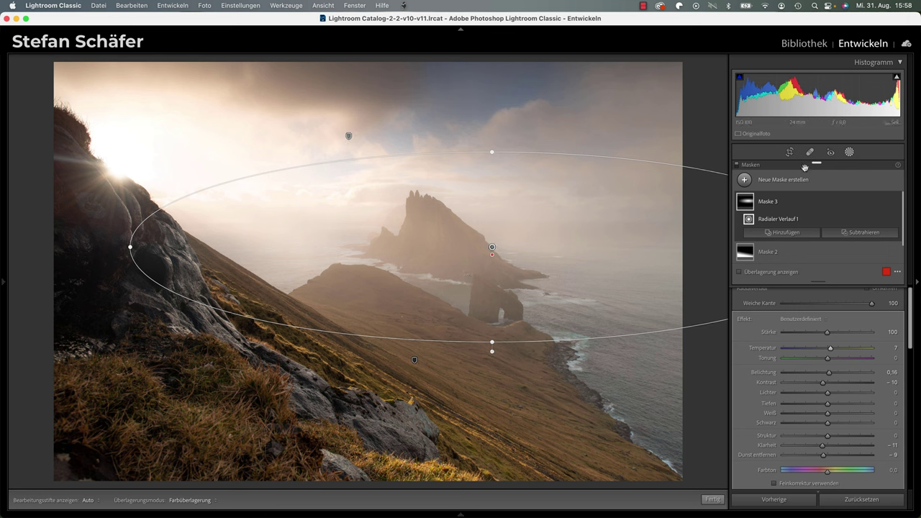
# Add a radial gradient around the sun, stretched flatter and rotated along the slope.
pyautogui.click(785, 182)
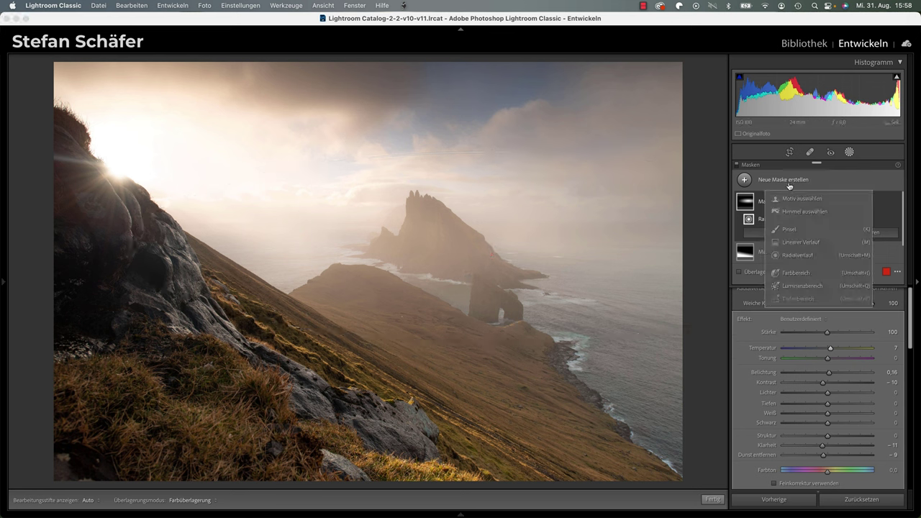
pyautogui.click(810, 255)
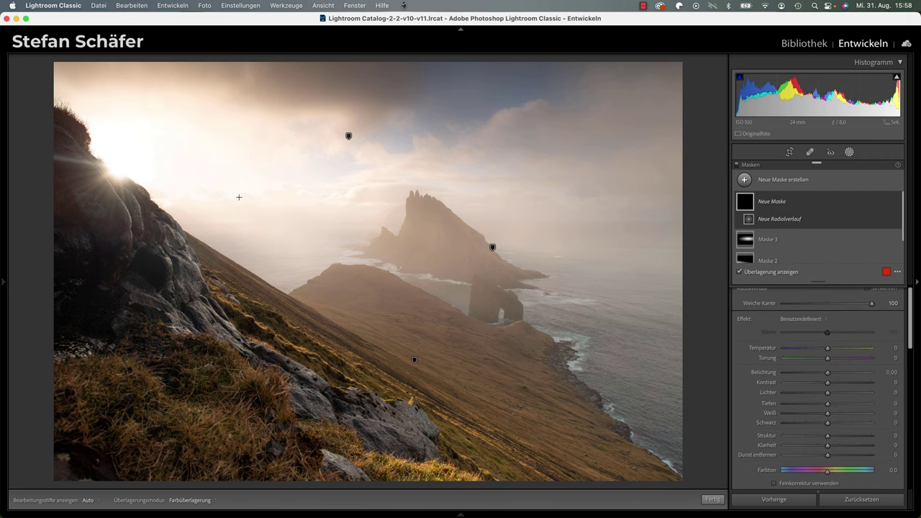
pyautogui.moveTo(114, 153); pyautogui.dragTo(233, 222)
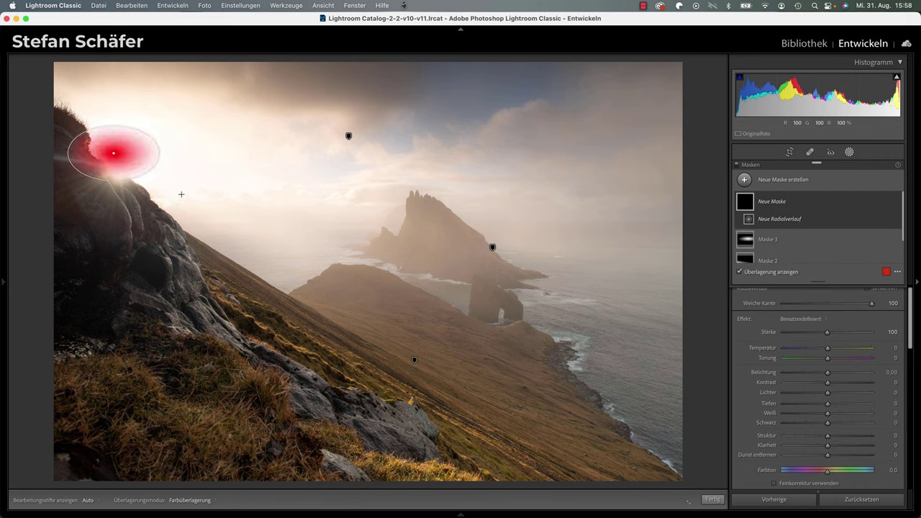
pyautogui.moveTo(287, 244)
pyautogui.mouseDown()
pyautogui.moveTo(294, 212)
pyautogui.moveTo(298, 242)
pyautogui.mouseUp()
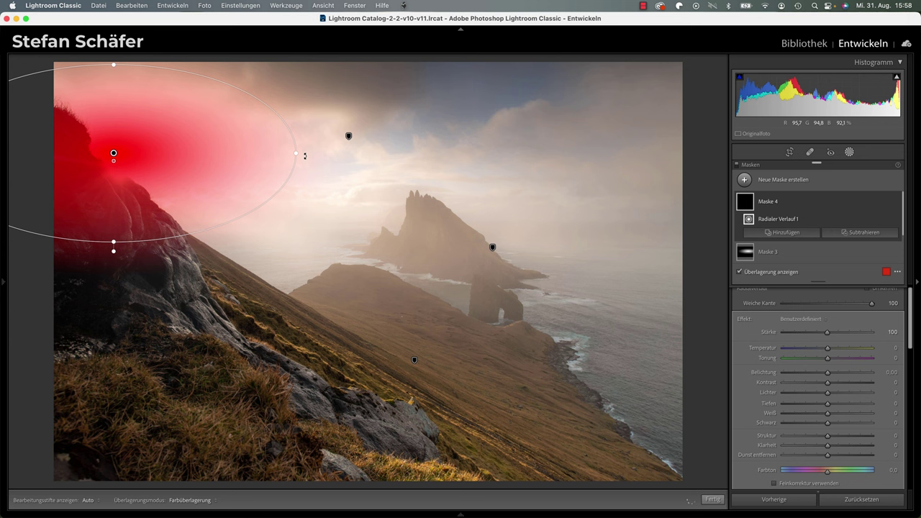
pyautogui.moveTo(302, 153); pyautogui.dragTo(299, 206)
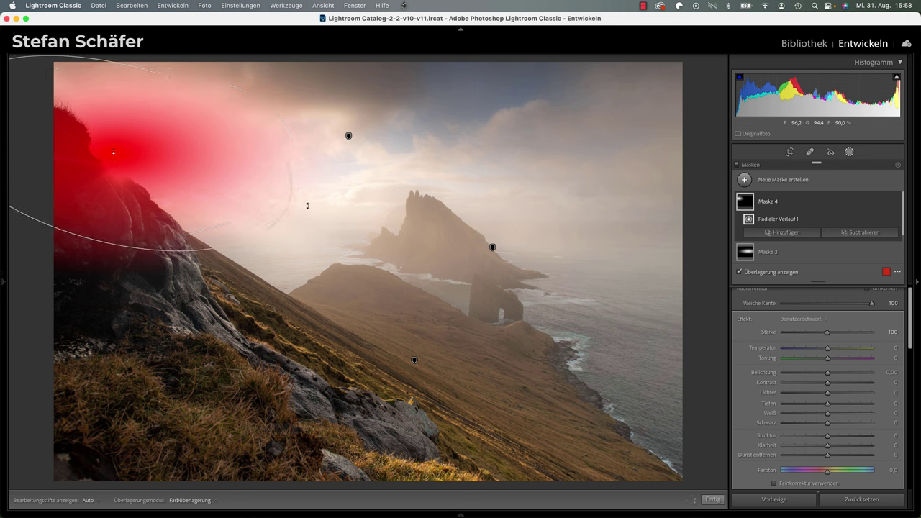
# Give the sun mask temperature 27, exposure 0.39, contrast −20, clarity −31, dehaze −8, enlarged to the sea stack.
pyautogui.moveTo(828, 348); pyautogui.dragTo(839, 350)
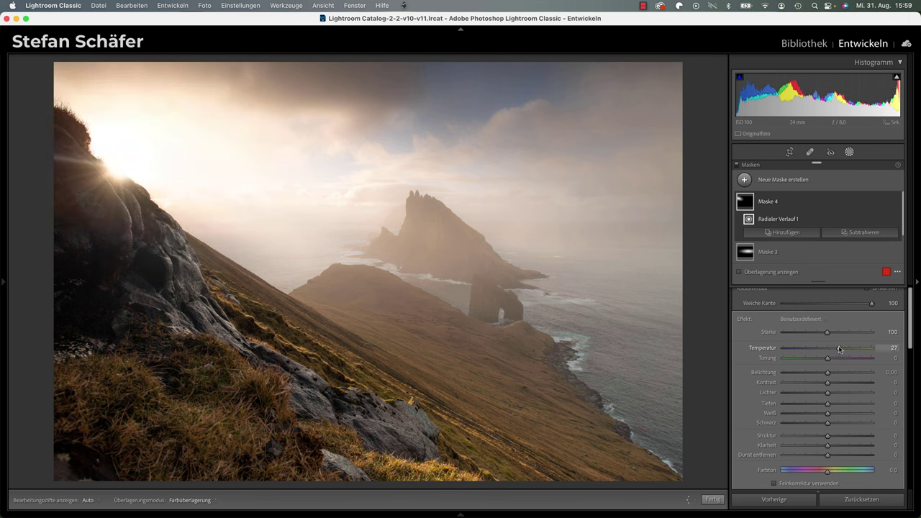
pyautogui.moveTo(827, 373); pyautogui.dragTo(833, 373)
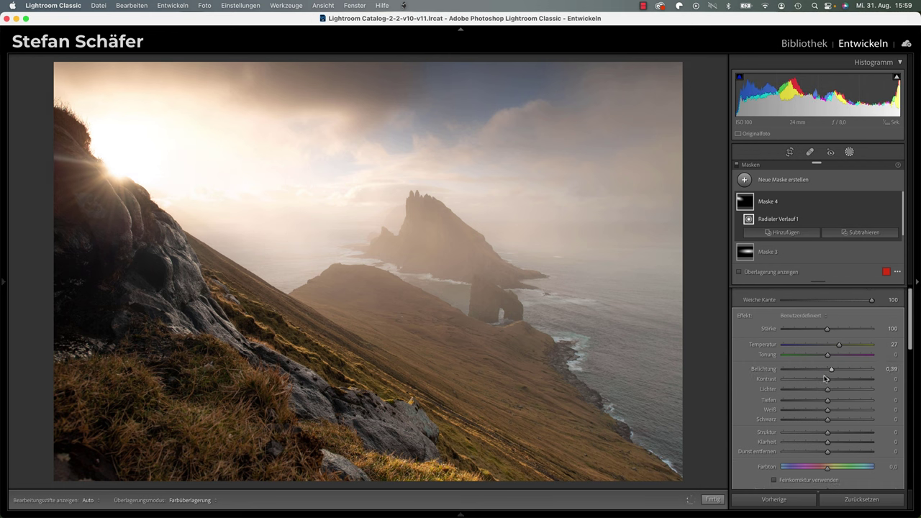
pyautogui.moveTo(828, 382); pyautogui.dragTo(820, 381)
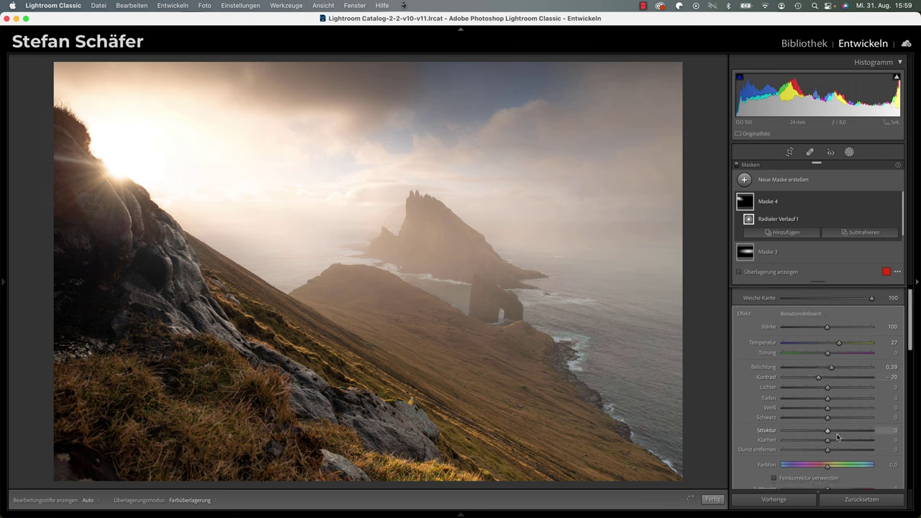
pyautogui.moveTo(828, 455); pyautogui.dragTo(816, 449)
pyautogui.scroll(1, 827, 452)
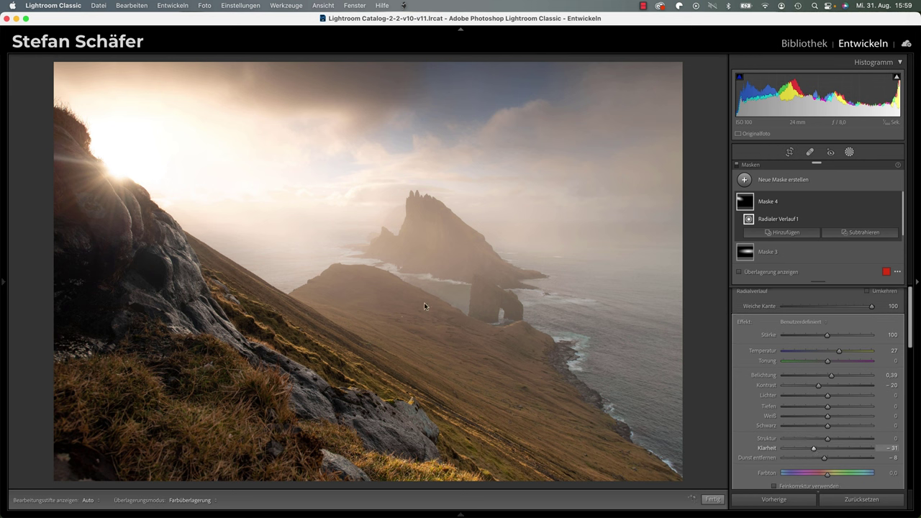
pyautogui.moveTo(278, 202)
pyautogui.moveTo(293, 203); pyautogui.dragTo(424, 245)
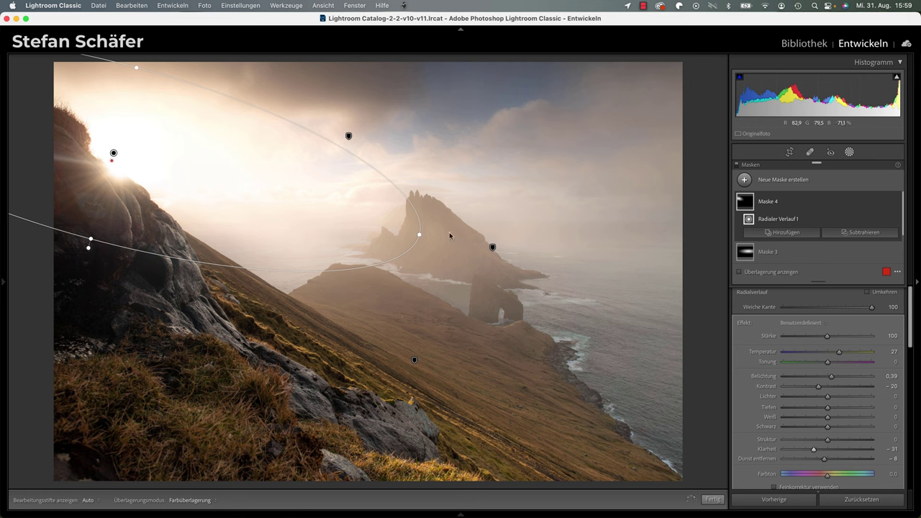
pyautogui.click(713, 499)
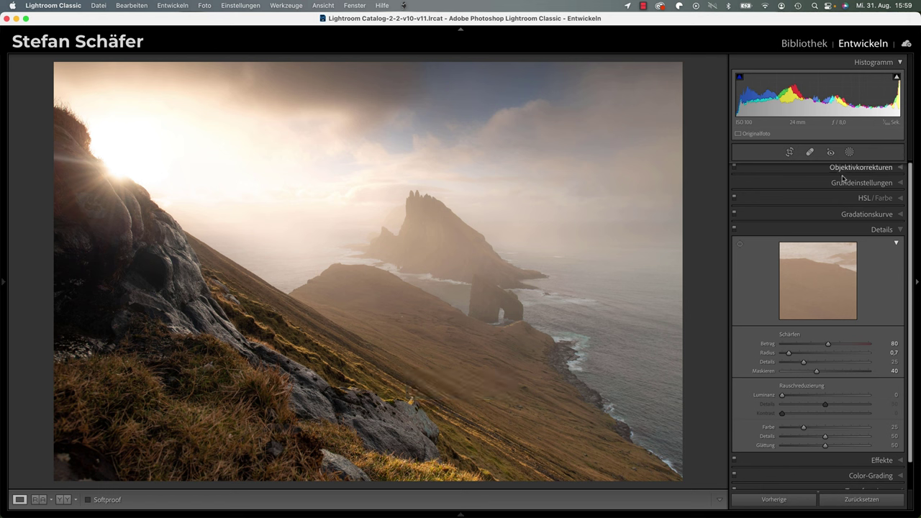
# Lower overall exposure to −0.15 and raise contrast to +8 in Basic.
pyautogui.click(863, 185)
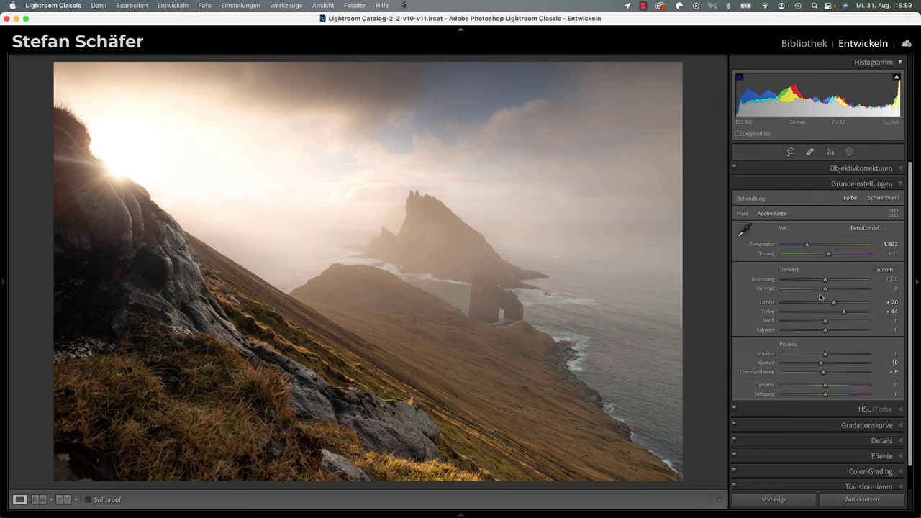
pyautogui.moveTo(825, 283); pyautogui.dragTo(824, 283)
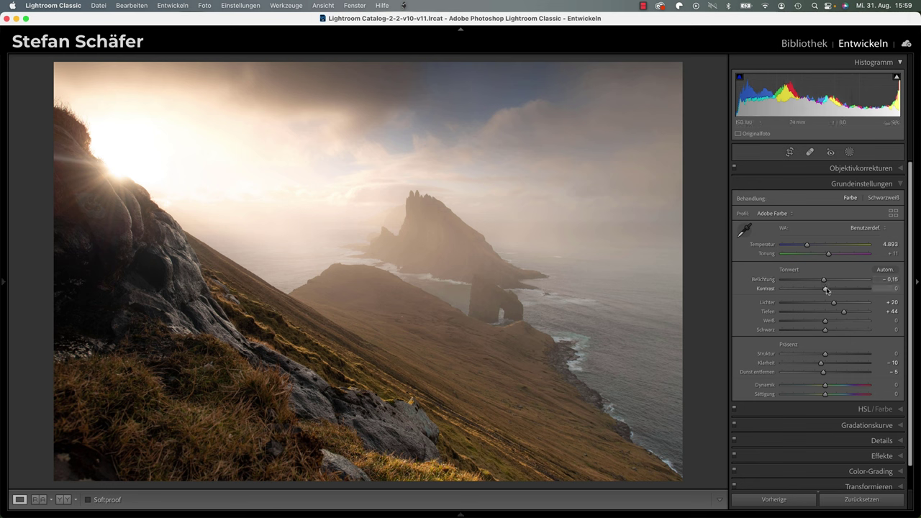
pyautogui.moveTo(828, 290); pyautogui.dragTo(828, 290)
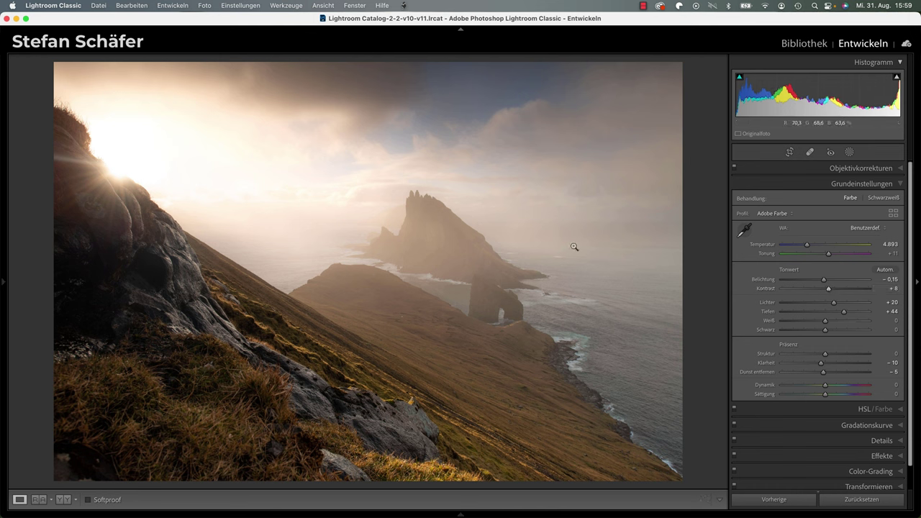
# Compare before/after with backslash, then reopen the photo's mask list.
pyautogui.press('\\')
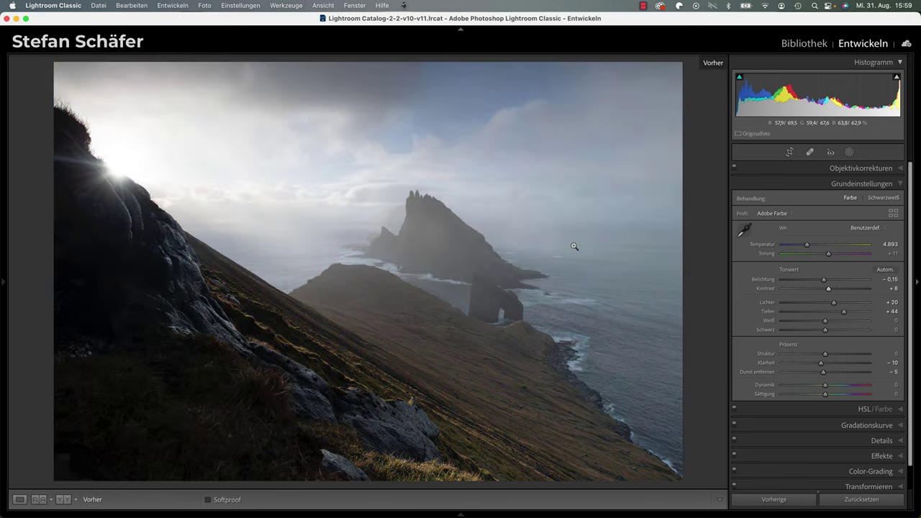
pyautogui.press('\\')
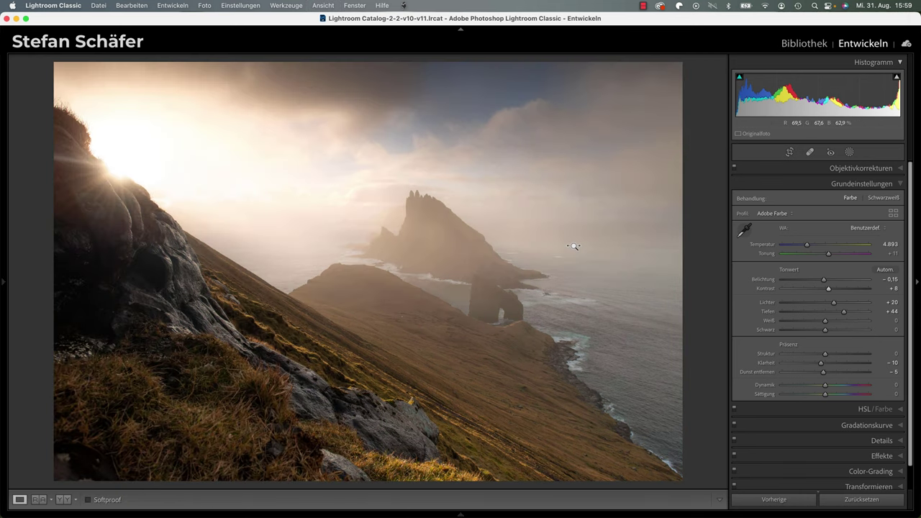
pyautogui.press('\\')
pyautogui.press('\\')
pyautogui.click(849, 152)
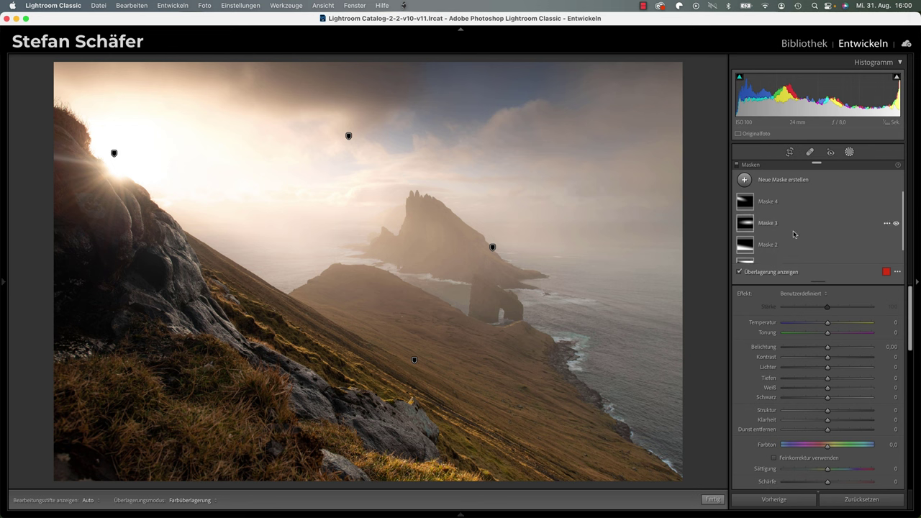
# Create color-range Maske 5 sampled from the hillside, with Verbessern refinement lowered to 12.
pyautogui.click(781, 180)
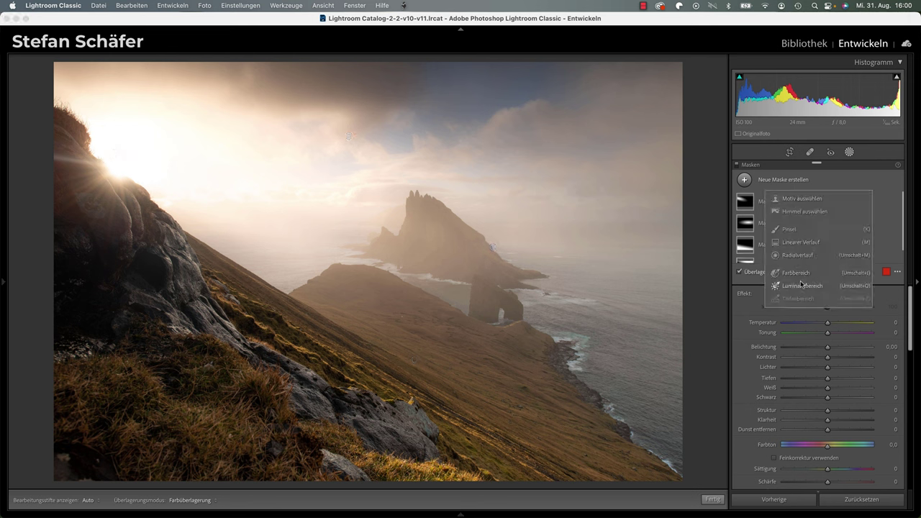
pyautogui.click(796, 273)
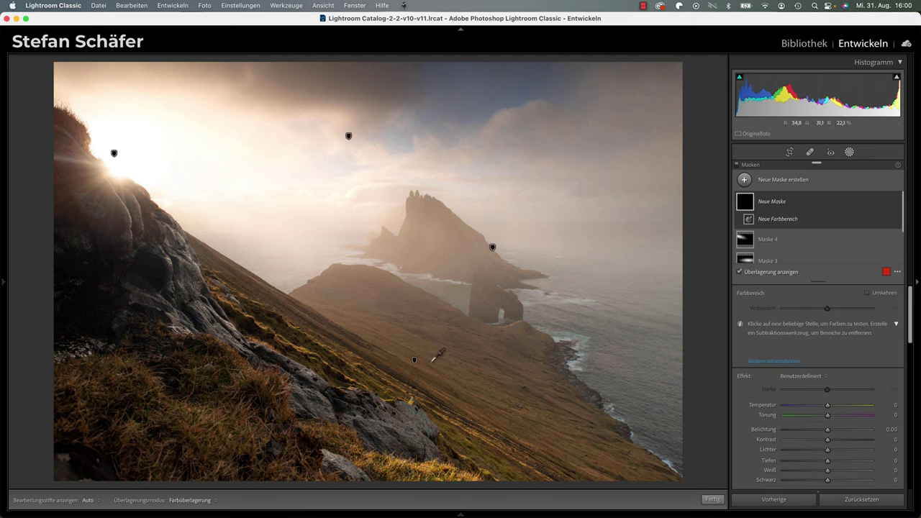
pyautogui.moveTo(431, 363); pyautogui.dragTo(443, 373)
pyautogui.moveTo(441, 374); pyautogui.dragTo(441, 373)
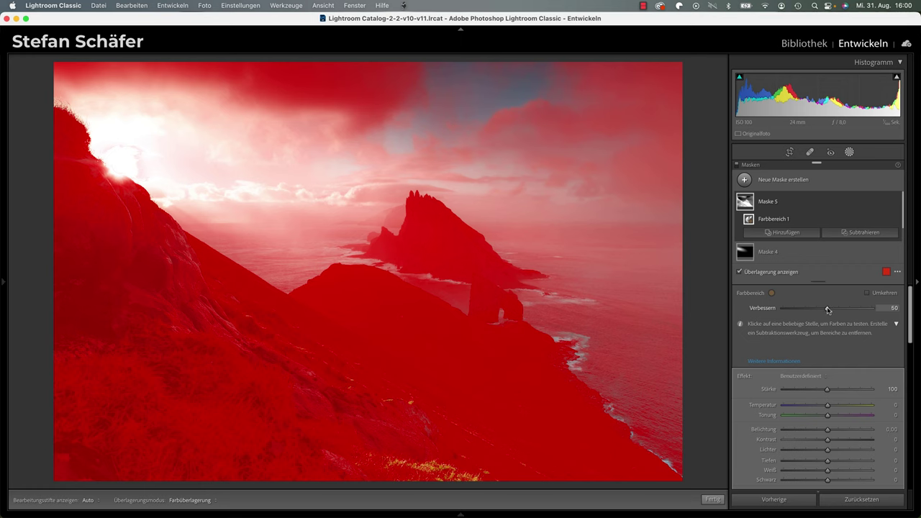
pyautogui.moveTo(818, 310); pyautogui.dragTo(794, 311)
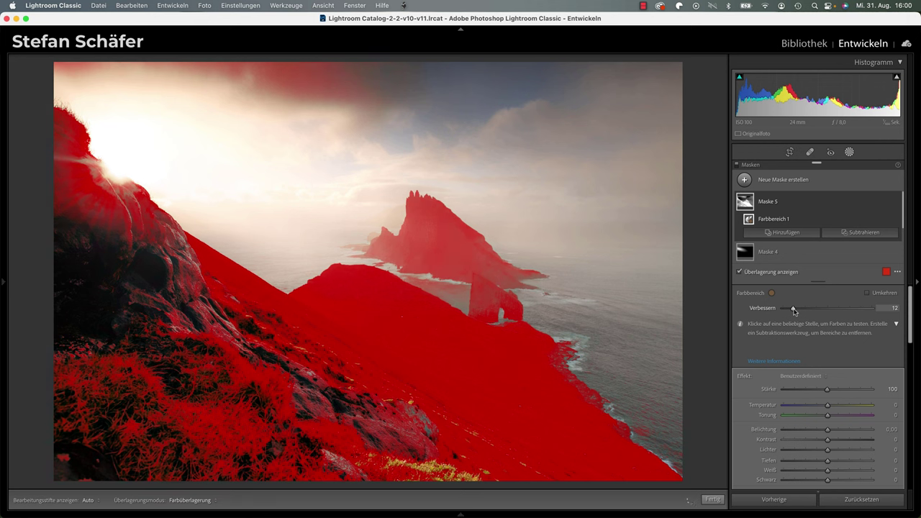
pyautogui.click(849, 233)
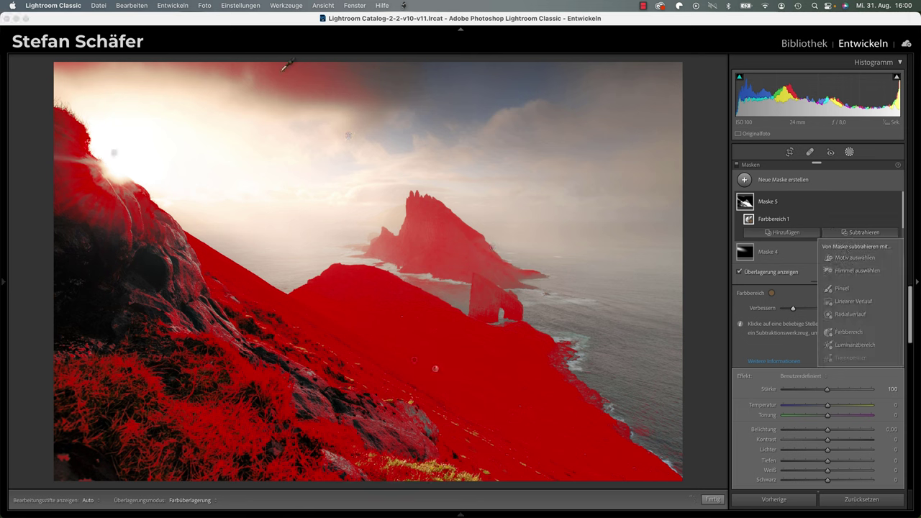
# Subtract the sky from Maske 5 with a brush and hide the mask overlay.
pyautogui.click(841, 289)
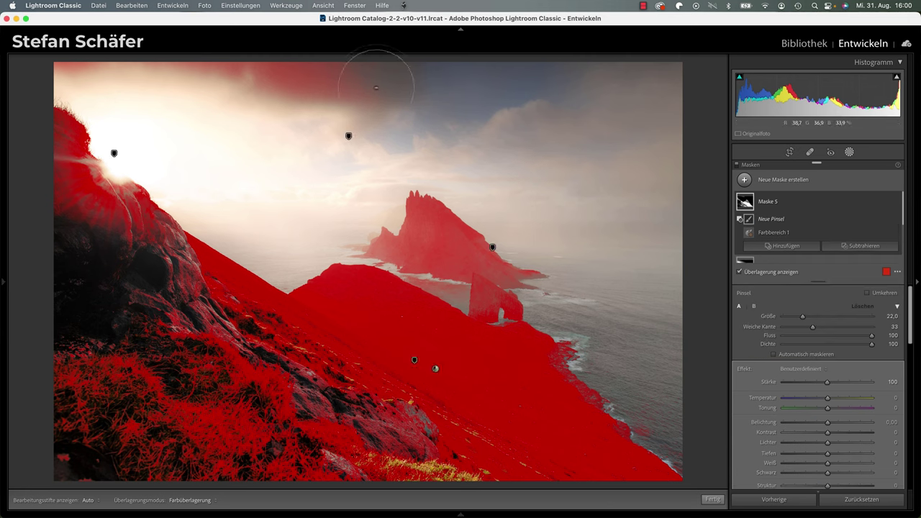
pyautogui.moveTo(297, 87)
pyautogui.mouseDown()
pyautogui.moveTo(52, 66)
pyautogui.moveTo(74, 72)
pyautogui.mouseUp()
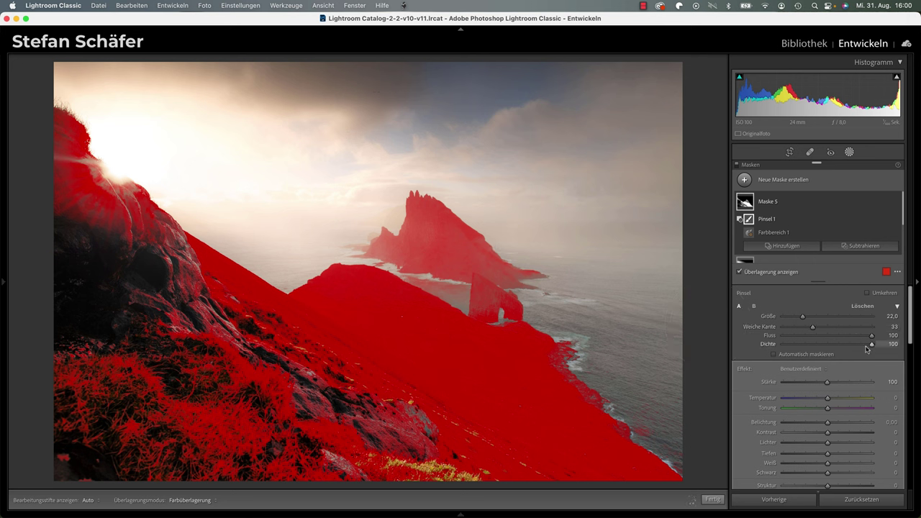
pyautogui.press('o')
# Give the hillside mask Kontrast 17, Belichtung 0.12 and Weiß 20, then close masking.
pyautogui.moveTo(828, 432); pyautogui.dragTo(832, 427)
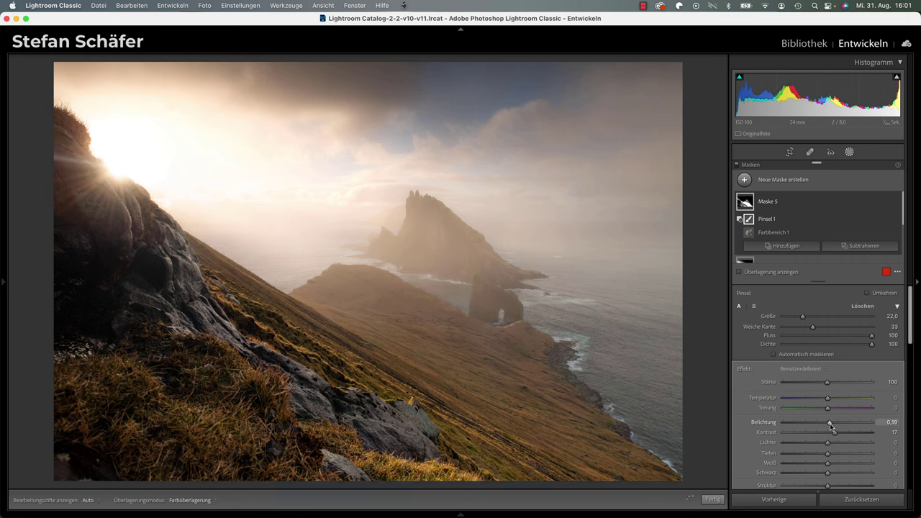
pyautogui.moveTo(831, 426); pyautogui.dragTo(828, 427)
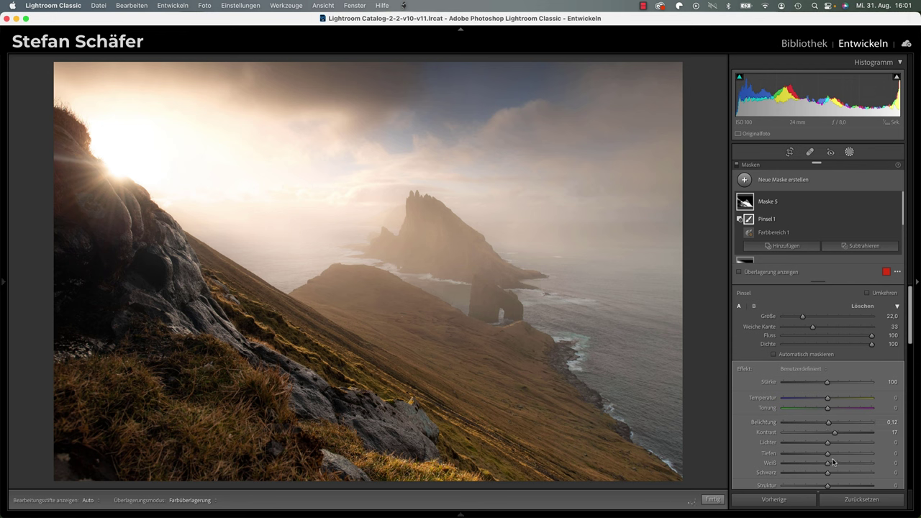
pyautogui.moveTo(830, 464); pyautogui.dragTo(838, 465)
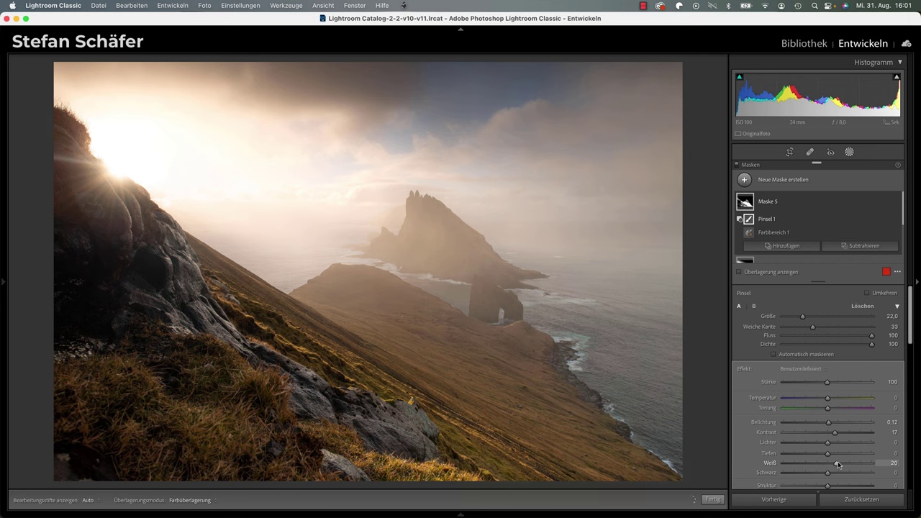
pyautogui.click(714, 500)
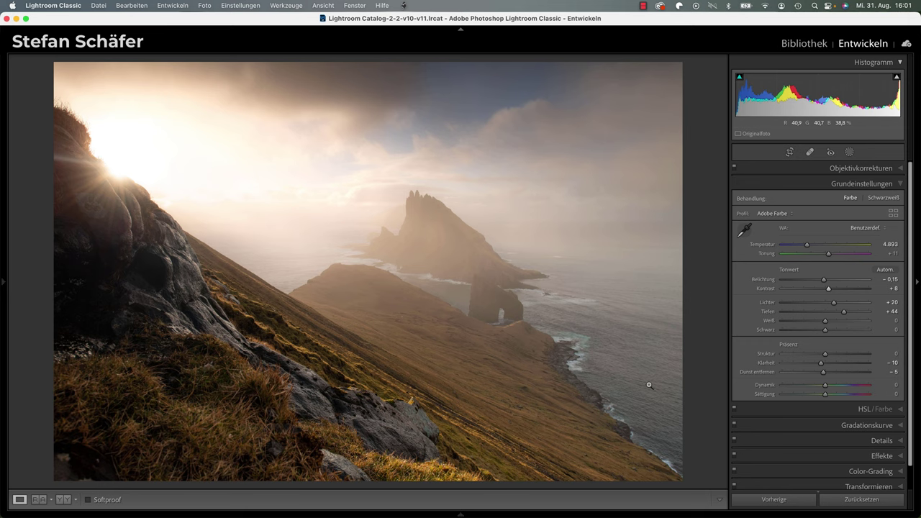
pyautogui.press('\\')
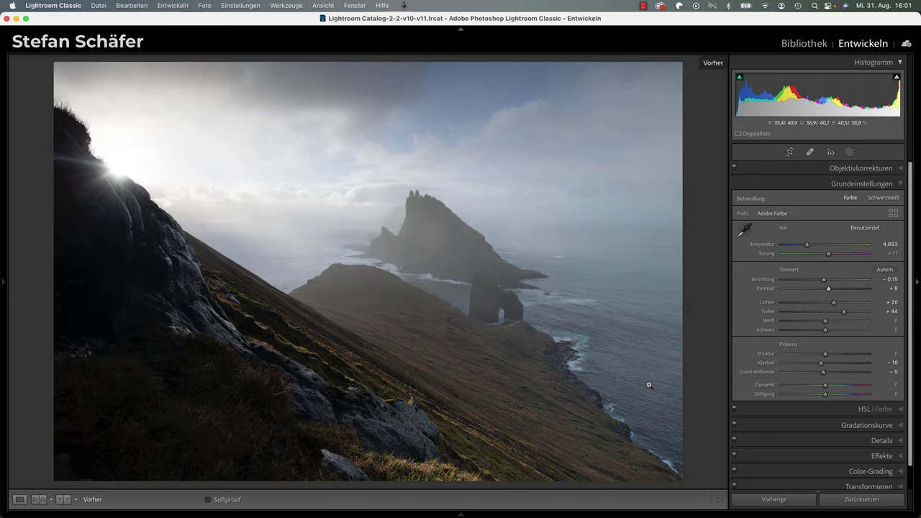
pyautogui.press('\\')
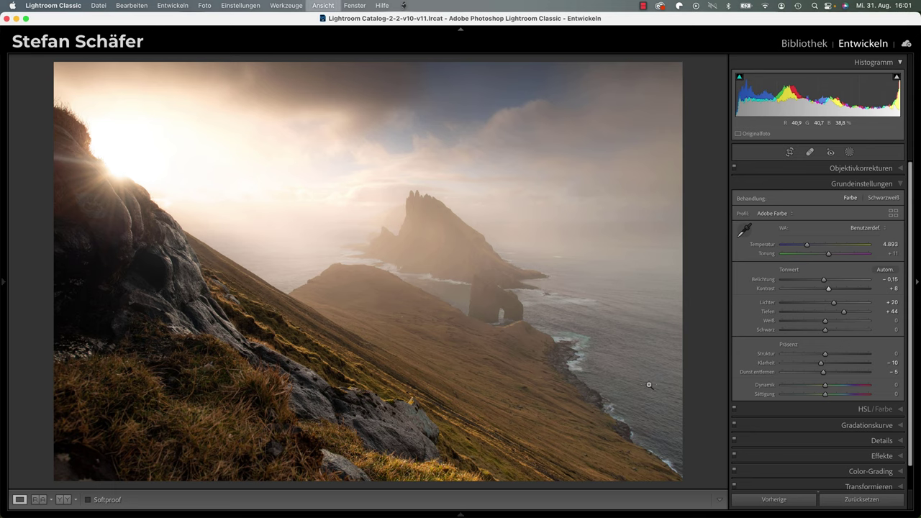
pyautogui.press('\\')
pyautogui.press('\\')
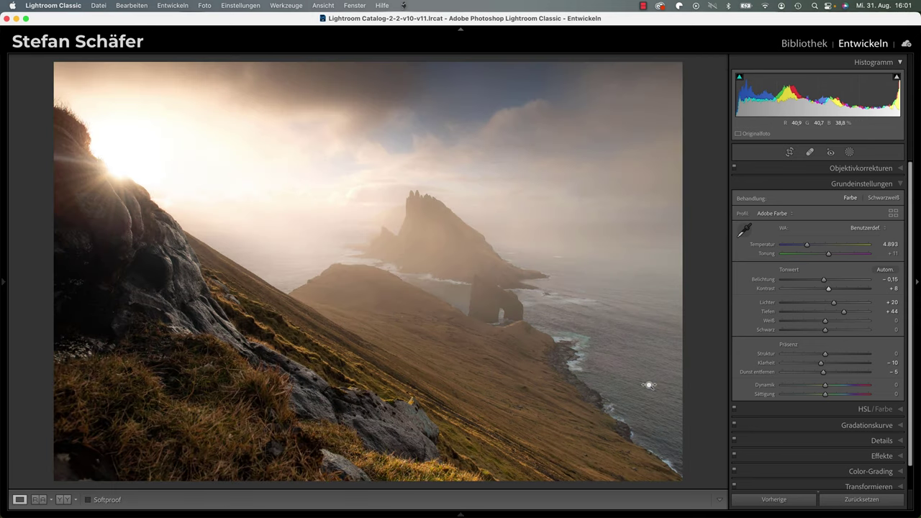
pyautogui.press('\\')
pyautogui.press('\\')
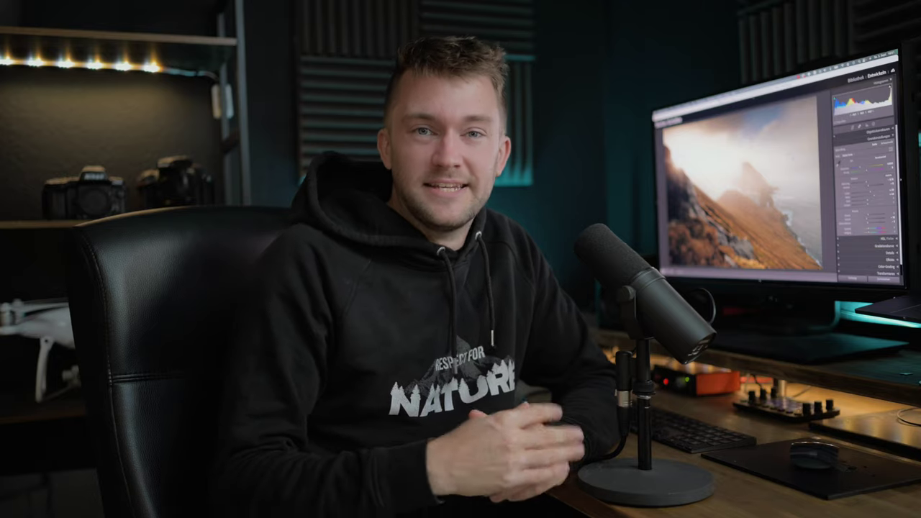